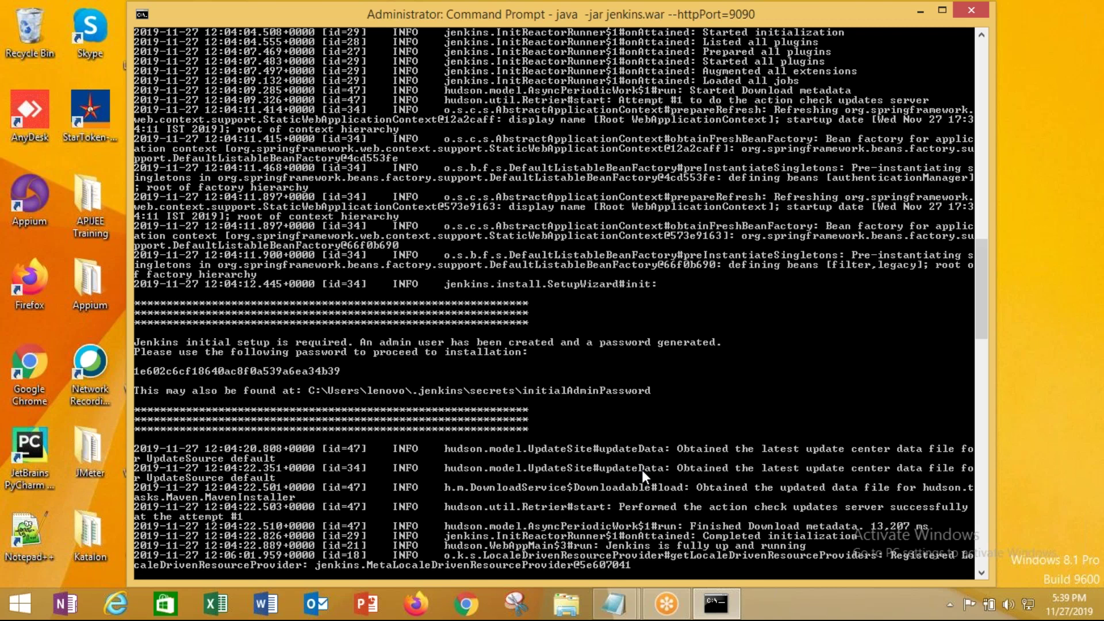
Stop the running Jenkins server and delete the .jenkins folder from the user's home folder
key(ctrl+c)
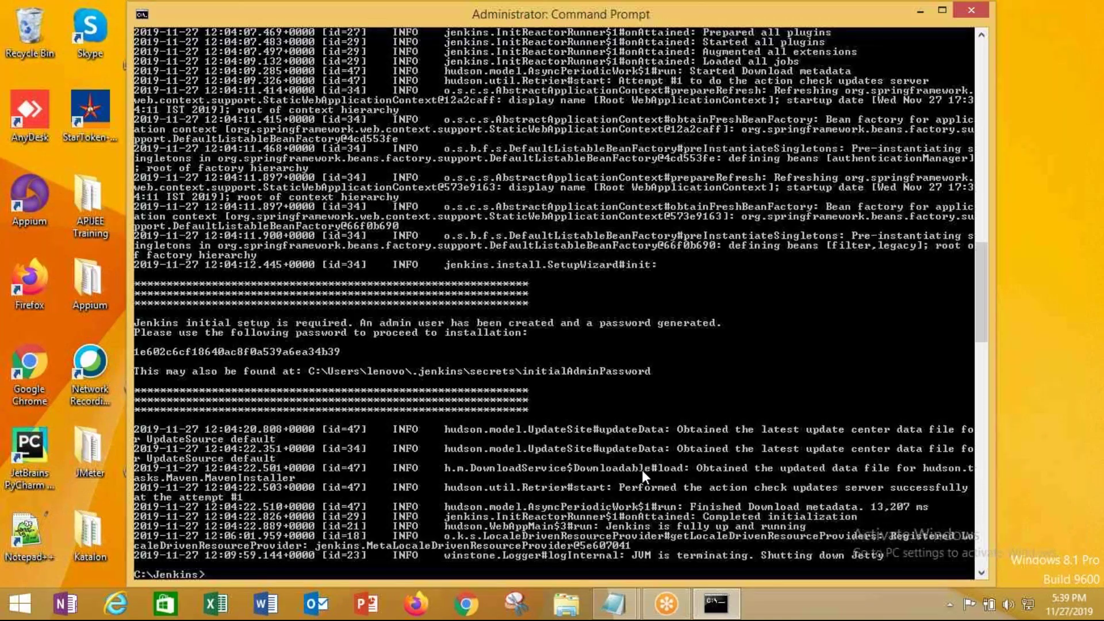
click(576, 609)
double_click(283, 232)
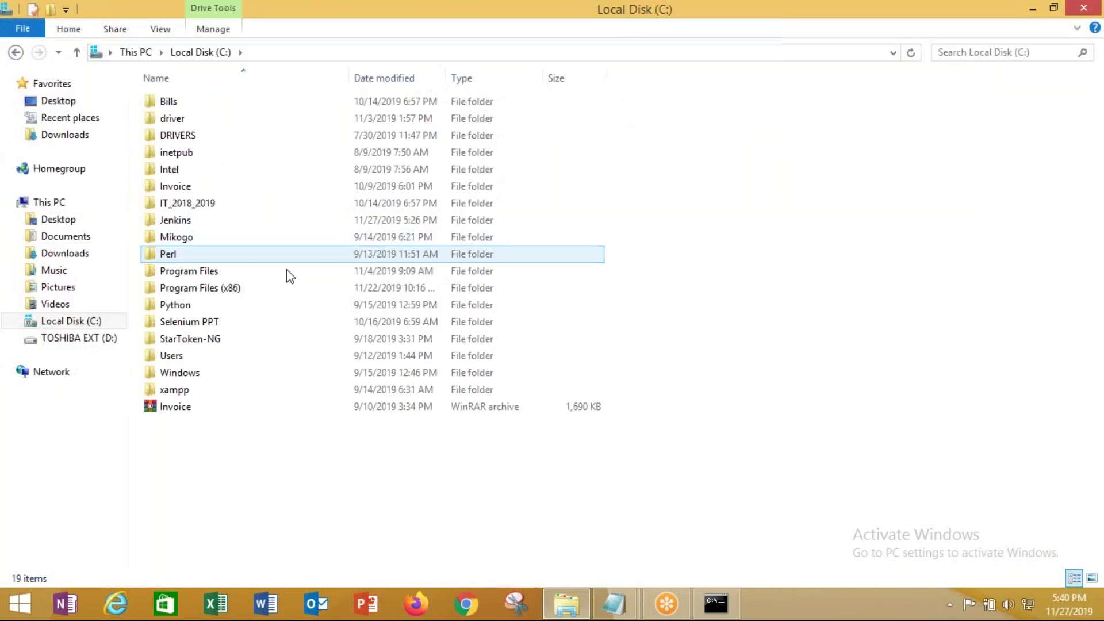
double_click(184, 355)
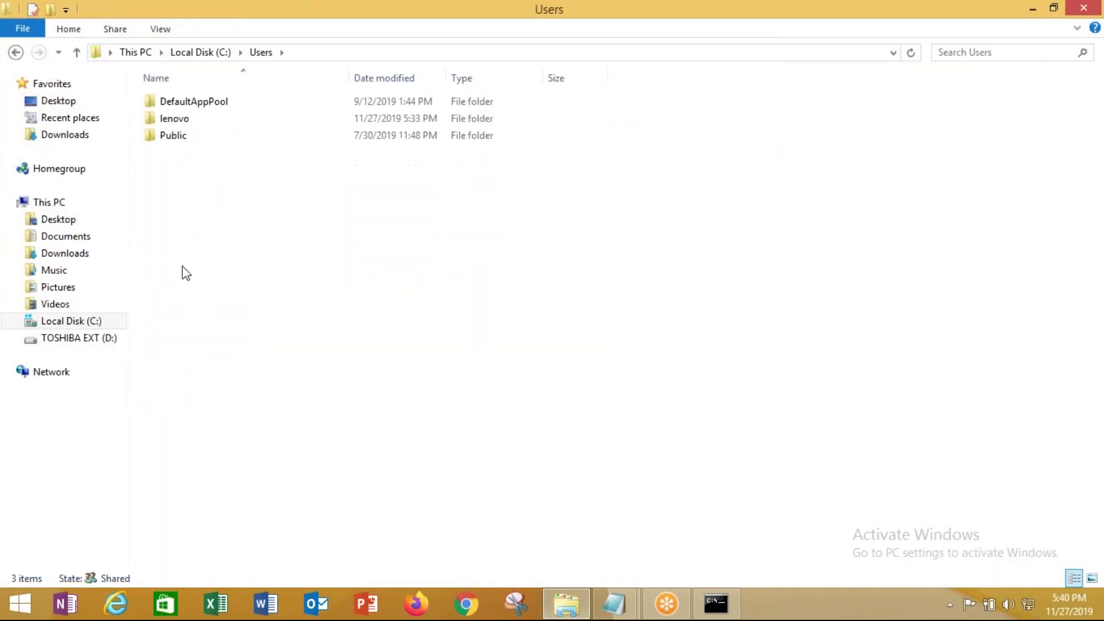
double_click(181, 119)
right_click(181, 215)
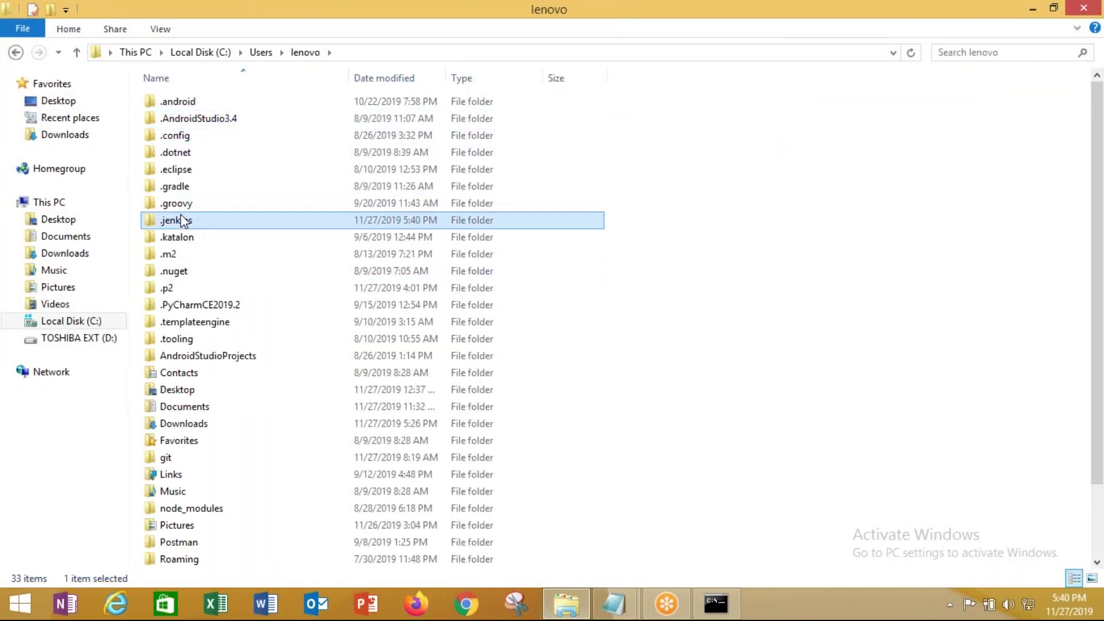
click(247, 495)
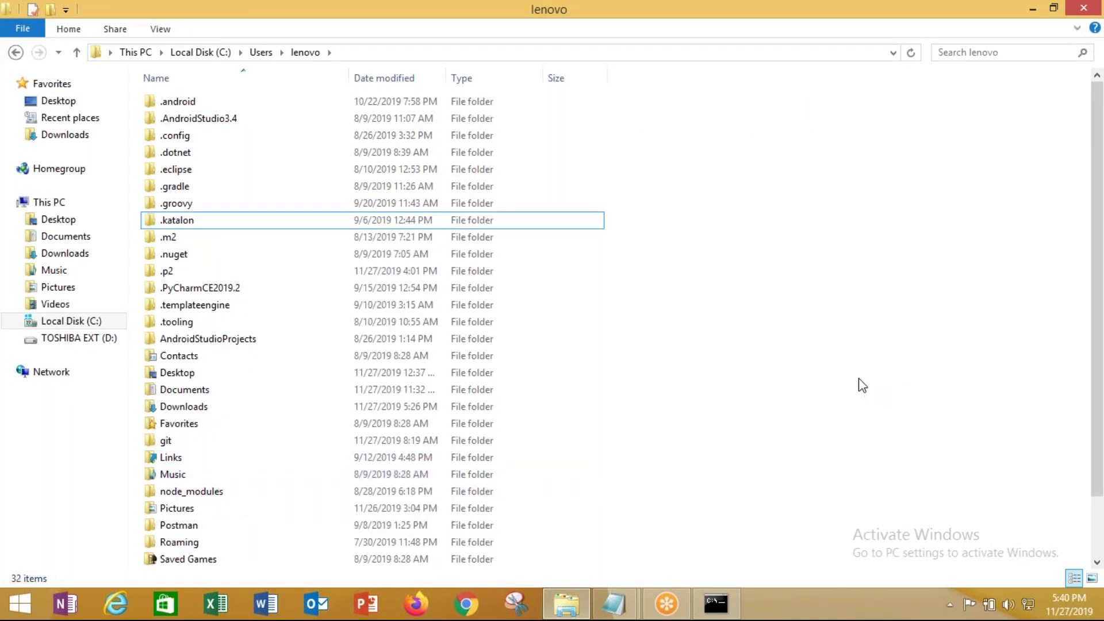
Open the C:\Jenkins folder containing jenkins.war and show the Server Commands notes
click(716, 603)
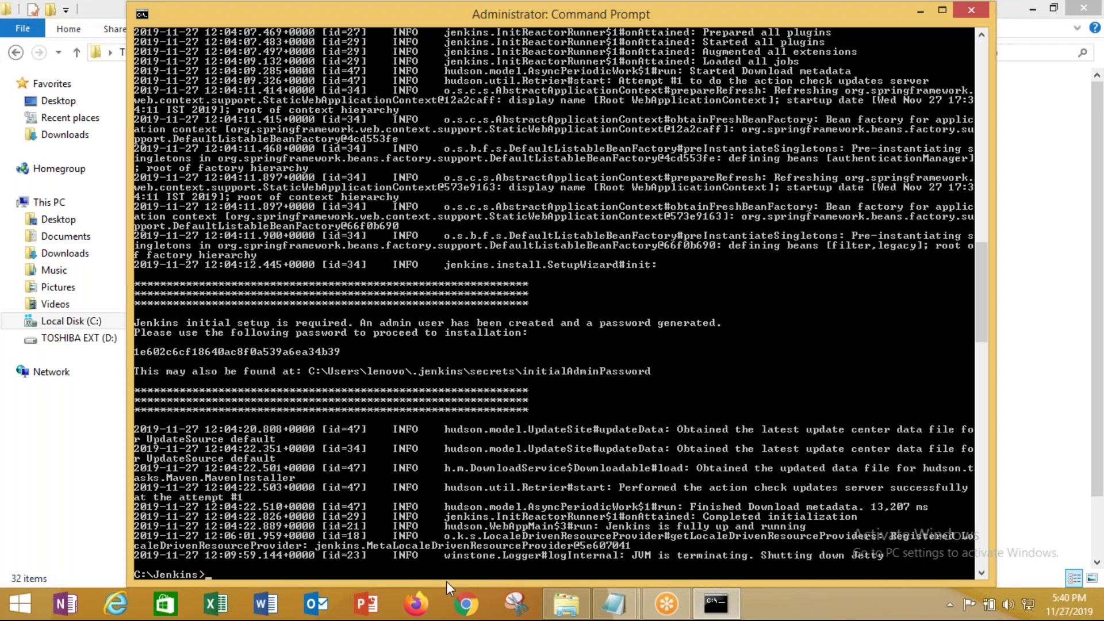
click(566, 603)
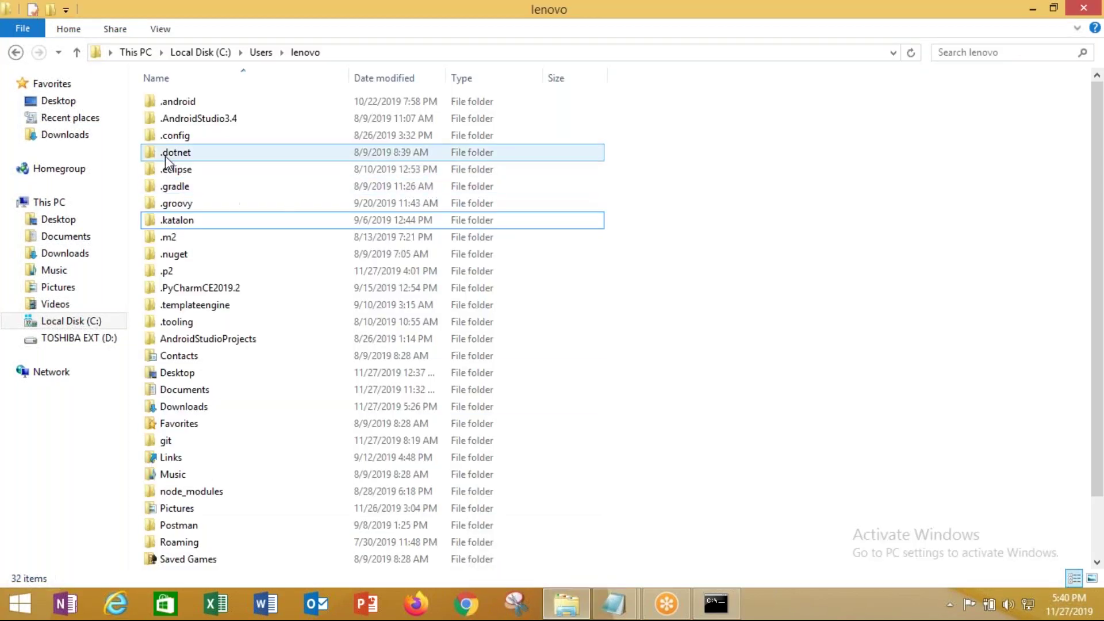
click(194, 52)
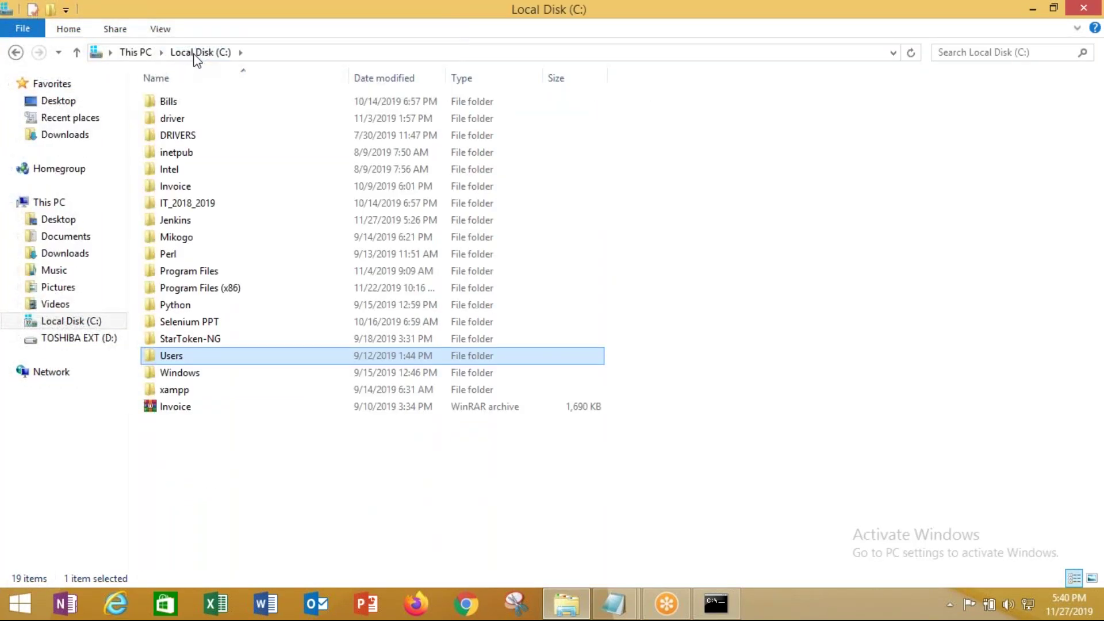
double_click(195, 221)
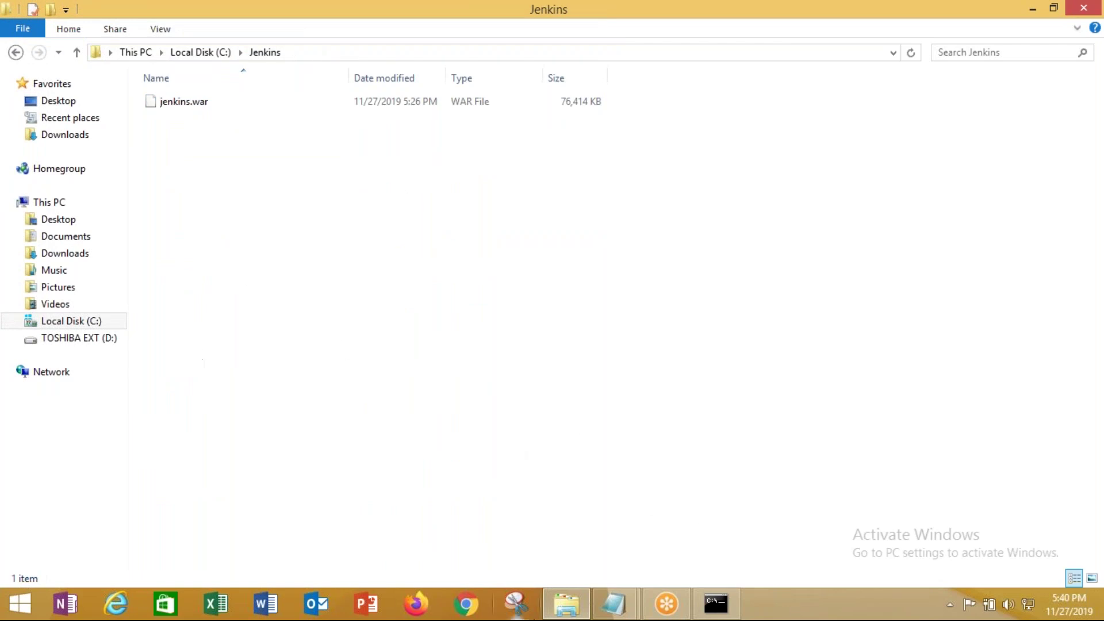
click(614, 604)
Copy the start command from the notes and run java -jar jenkins.war --httpPort=9091
click(723, 539)
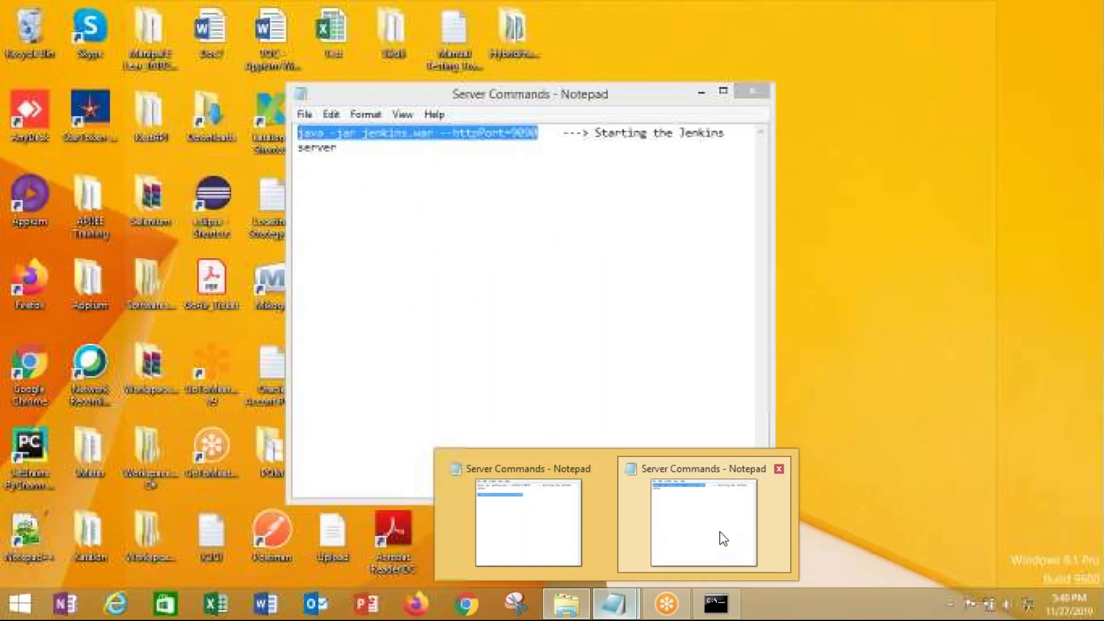
click(457, 145)
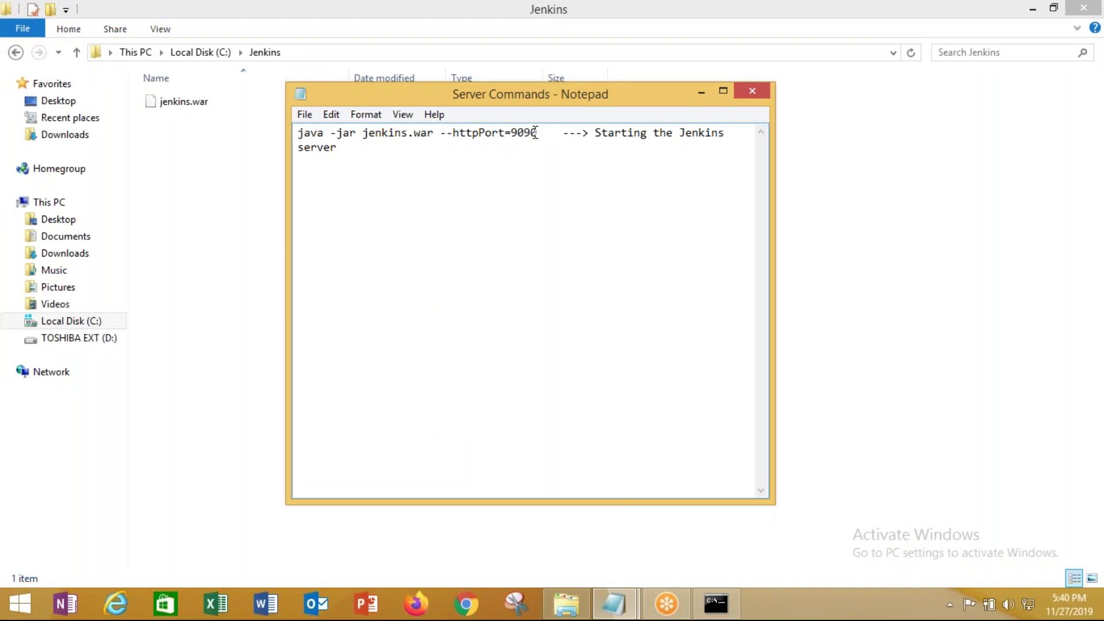
drag(541, 136, 297, 137)
key(ctrl+c)
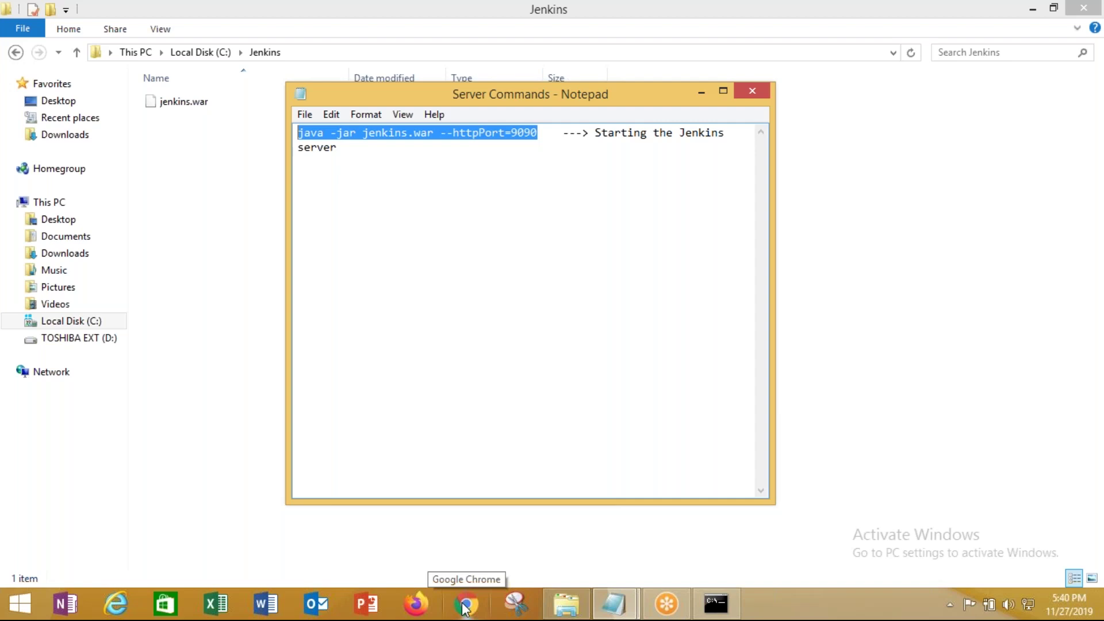
click(716, 603)
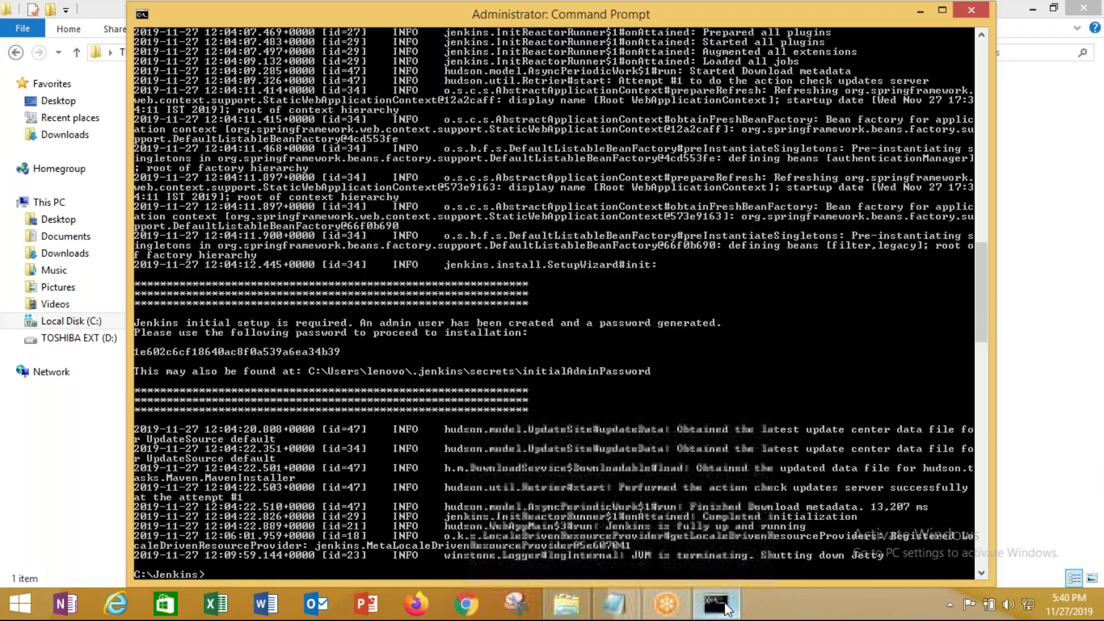
right_click(339, 578)
click(372, 504)
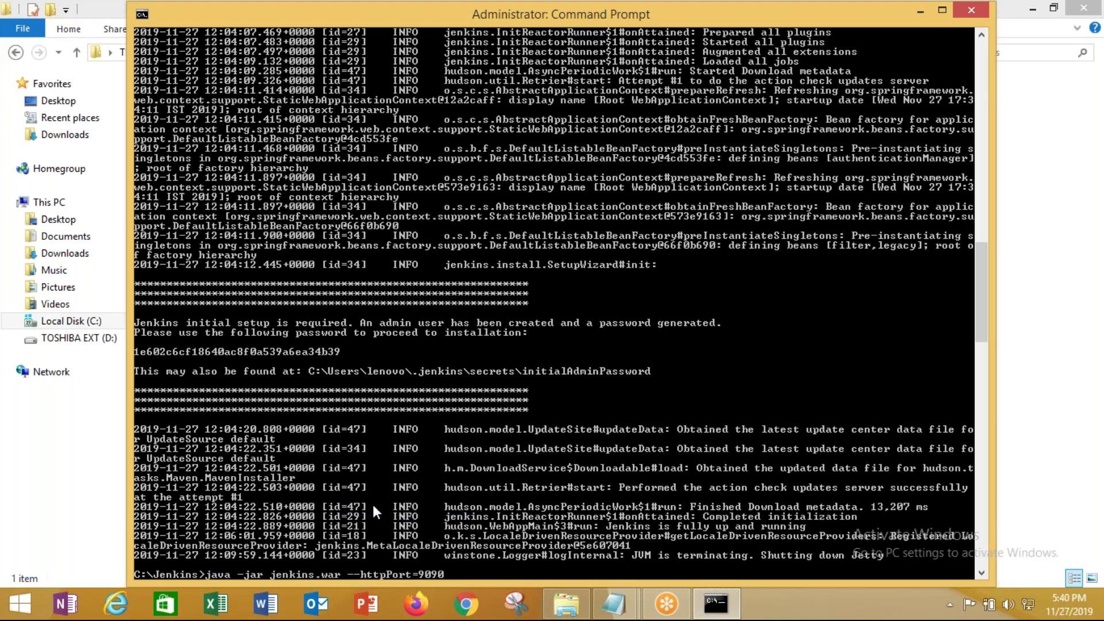
key(BackSpace)
text(1)
key(Return)
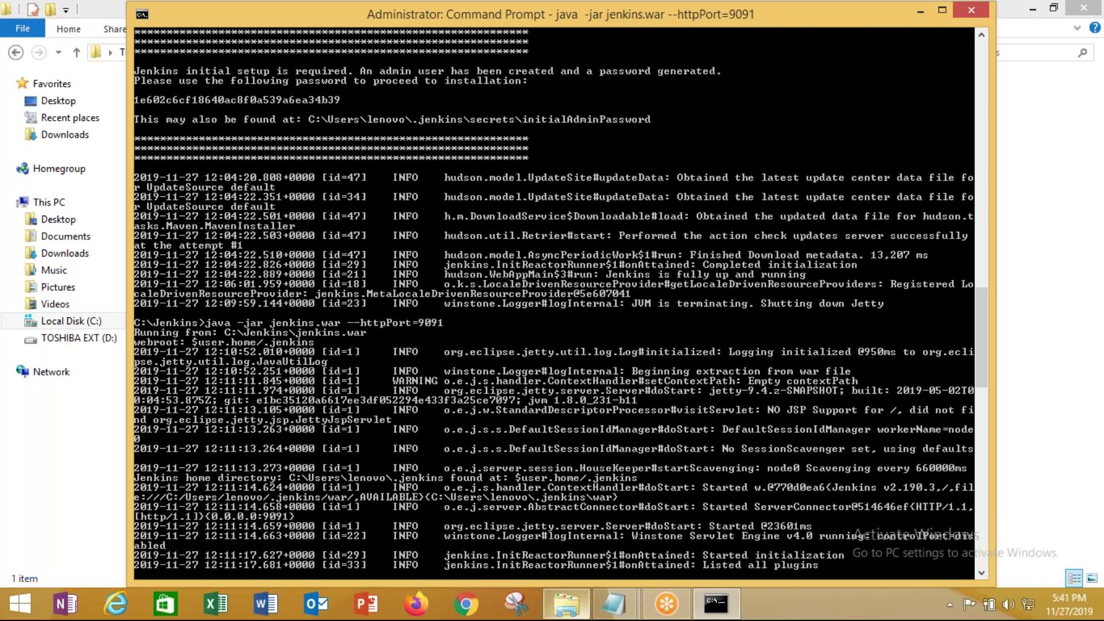
Scroll through the startup log until Jenkins reports running on port 9091 with a new admin password
mouse_move(566, 604)
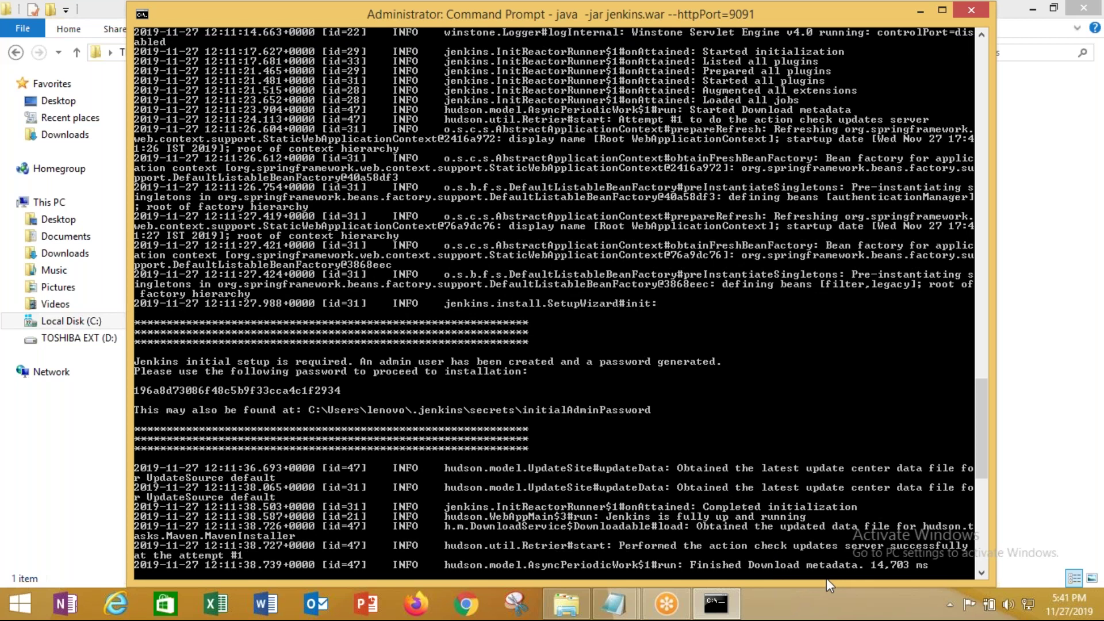
drag(982, 441, 989, 489)
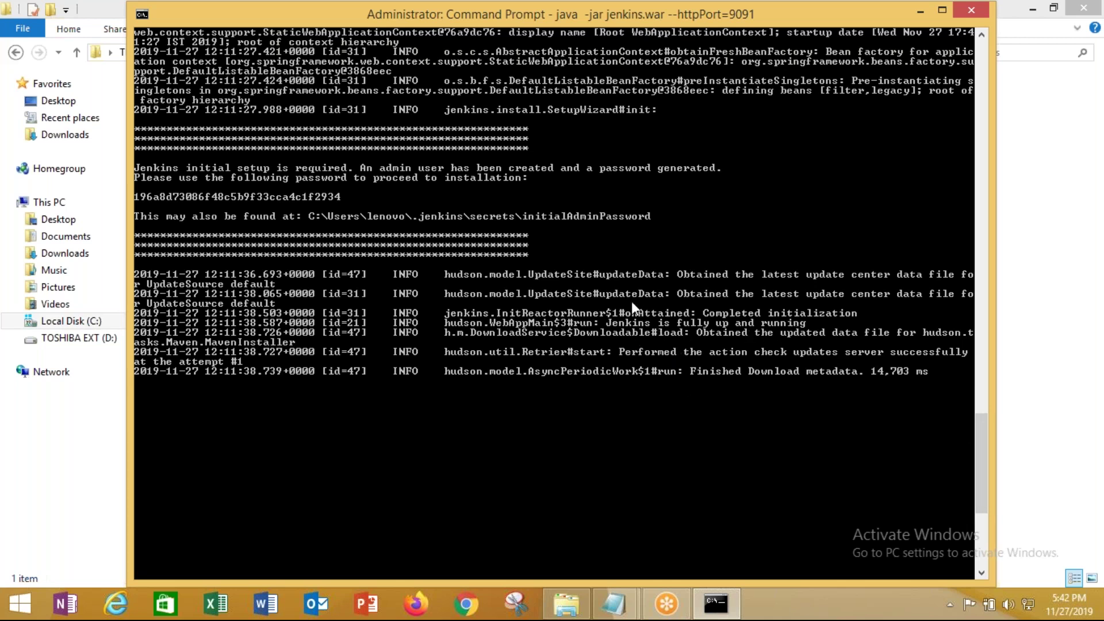
Browse to the recreated .jenkins\secrets folder in the user's home folder
click(563, 605)
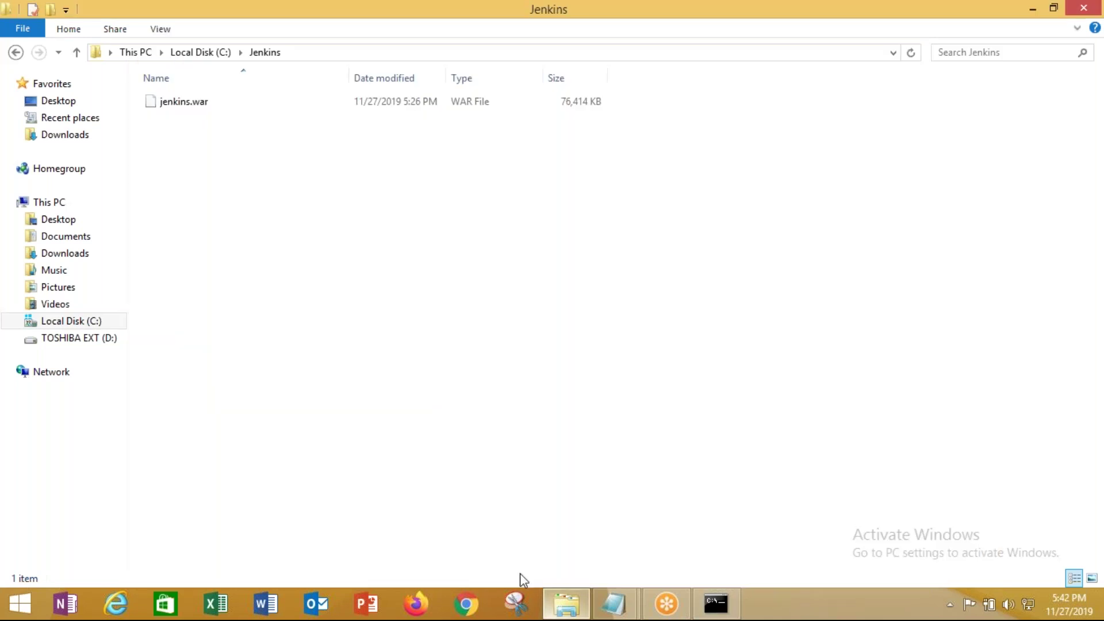
click(200, 52)
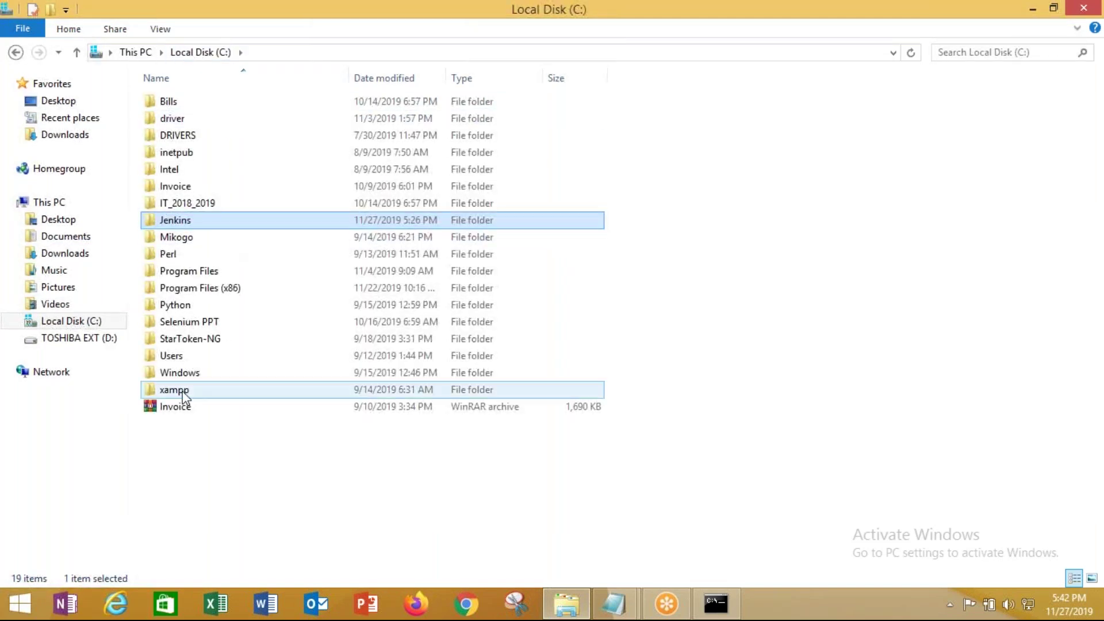
double_click(179, 356)
click(201, 123)
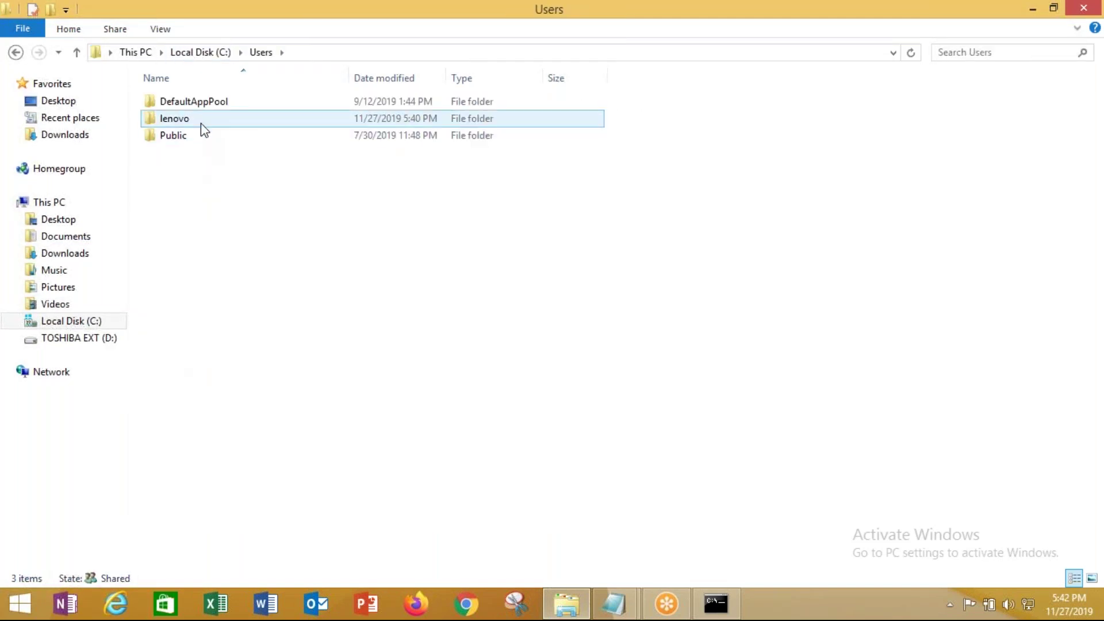
double_click(201, 123)
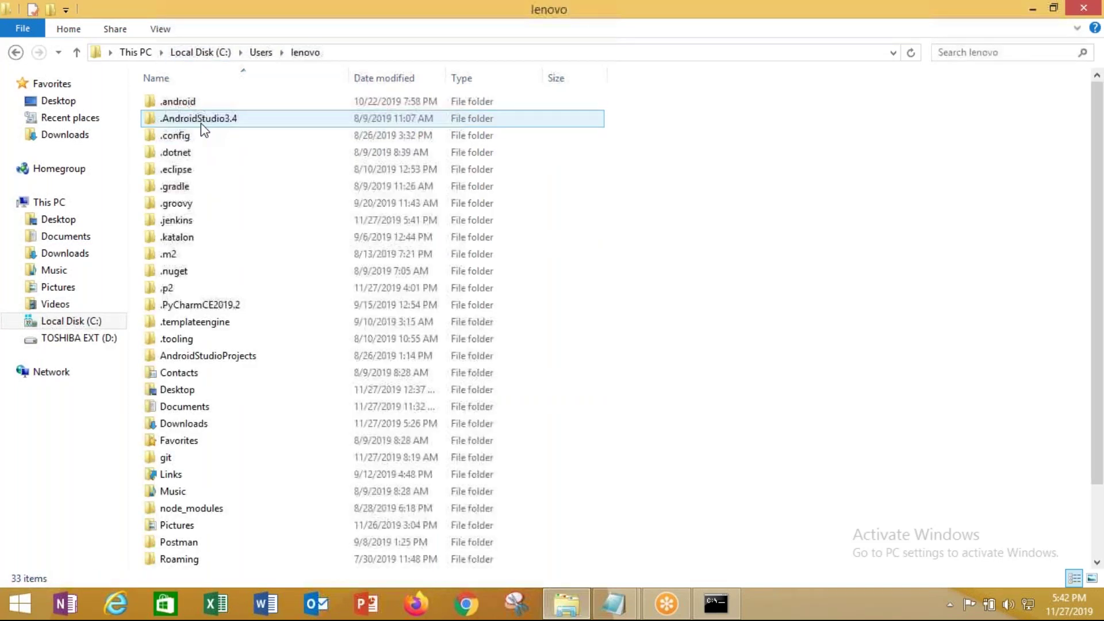
double_click(197, 224)
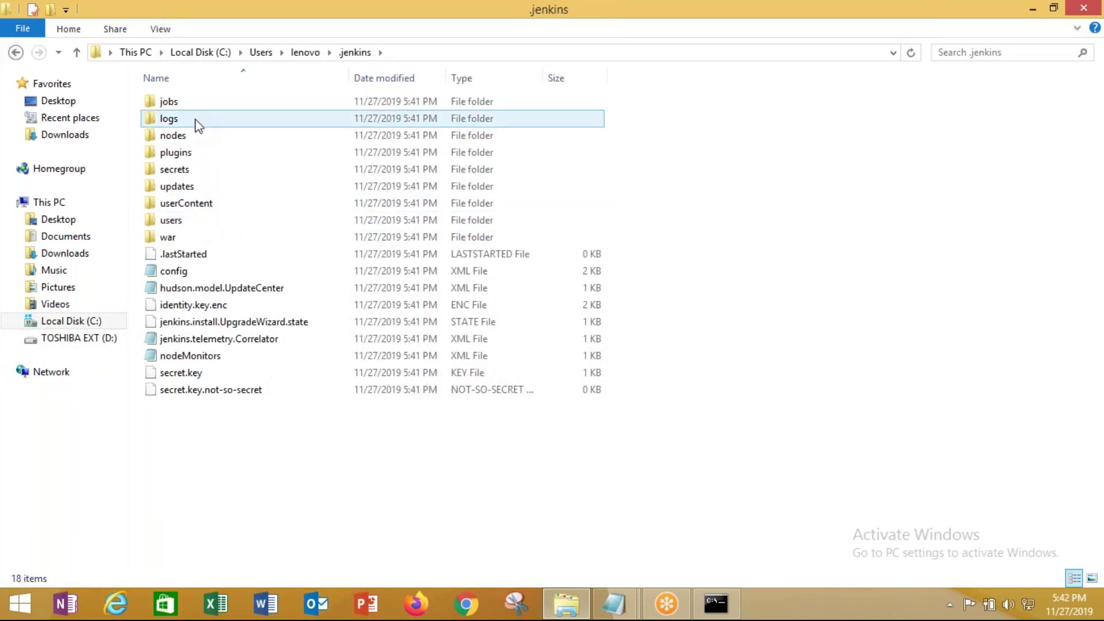
double_click(200, 170)
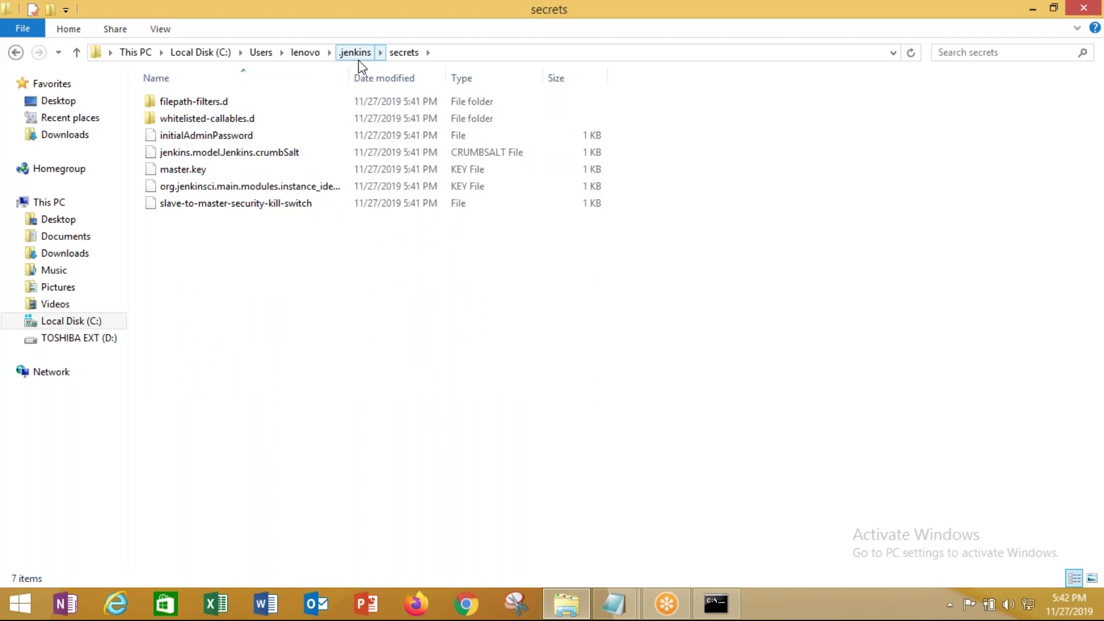
Open initialAdminPassword in Notepad, copy the administrator key, and close Notepad
right_click(252, 136)
click(293, 143)
scroll(677, 303, down, 5)
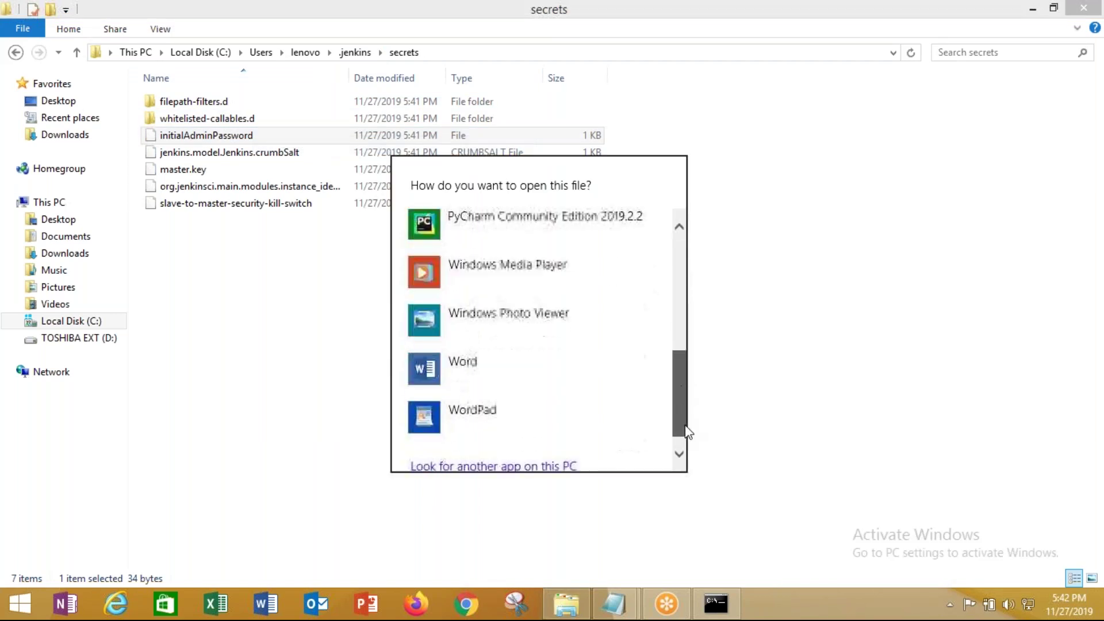
scroll(684, 382, up, 5)
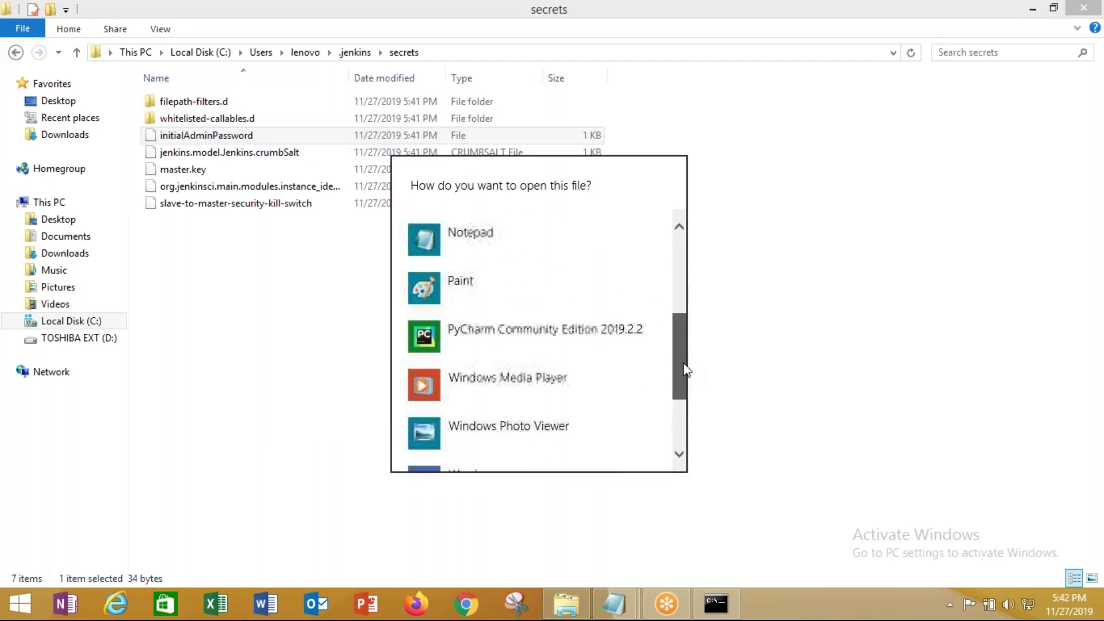
click(648, 343)
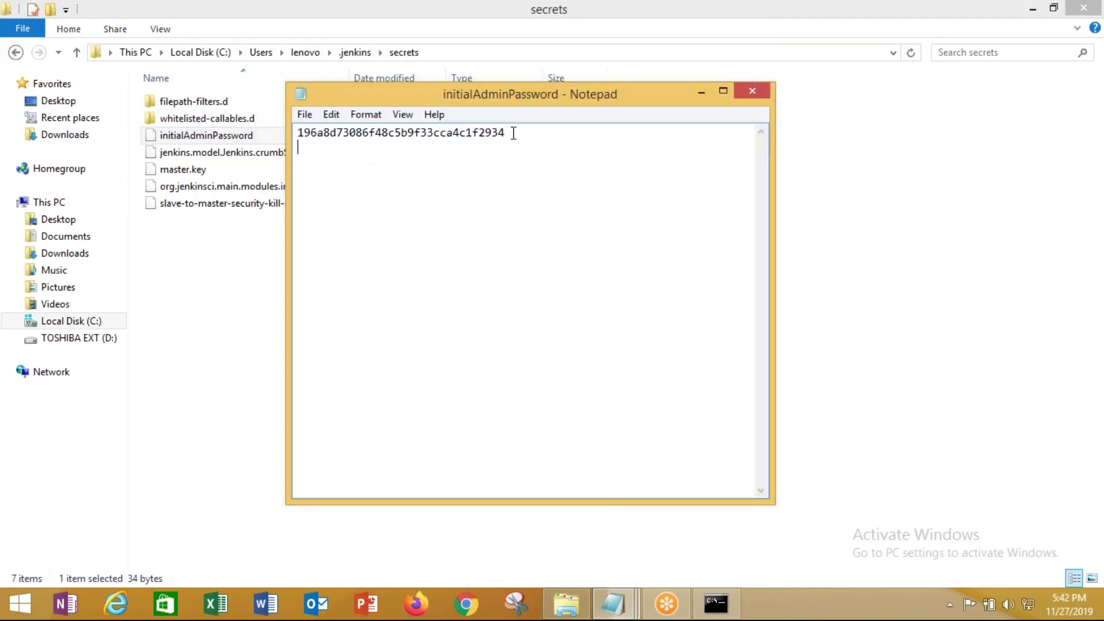
drag(507, 132, 291, 138)
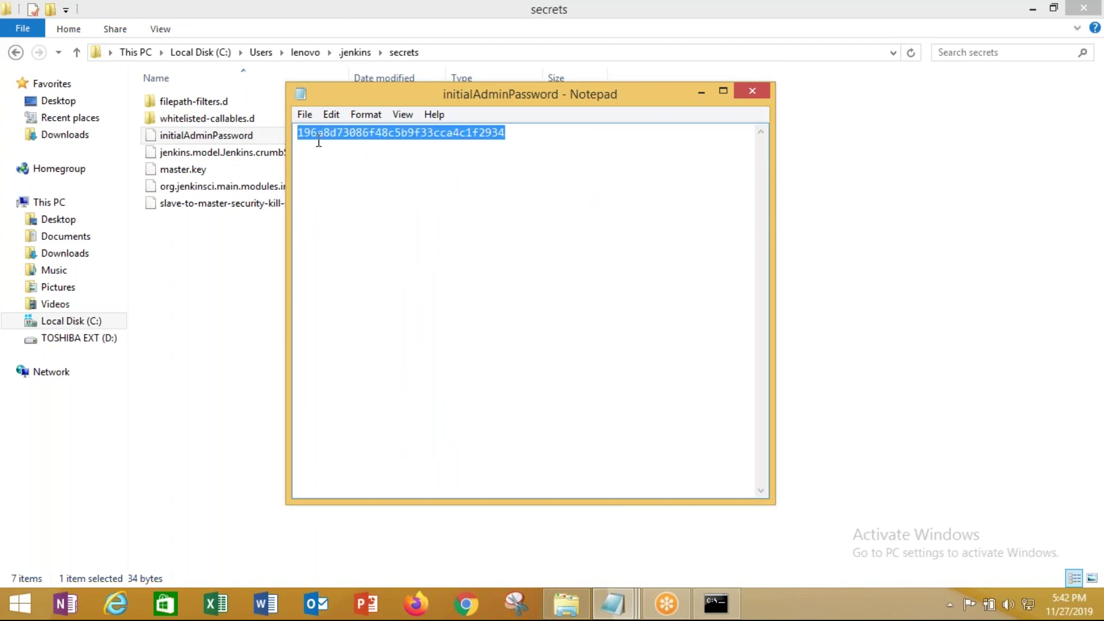
right_click(323, 136)
click(361, 188)
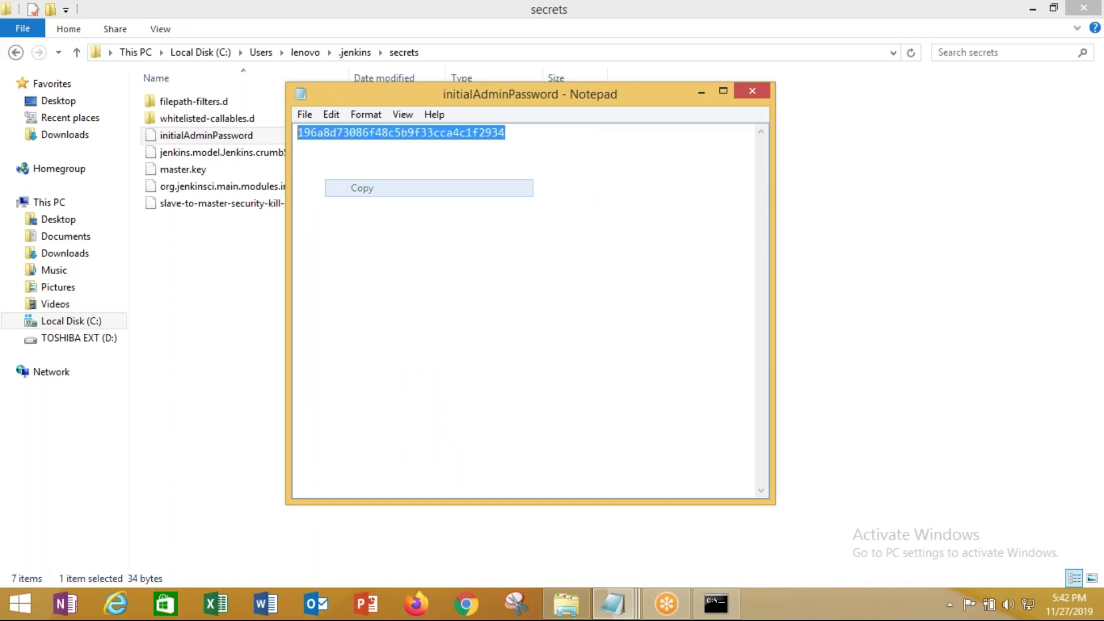
click(746, 92)
click(458, 605)
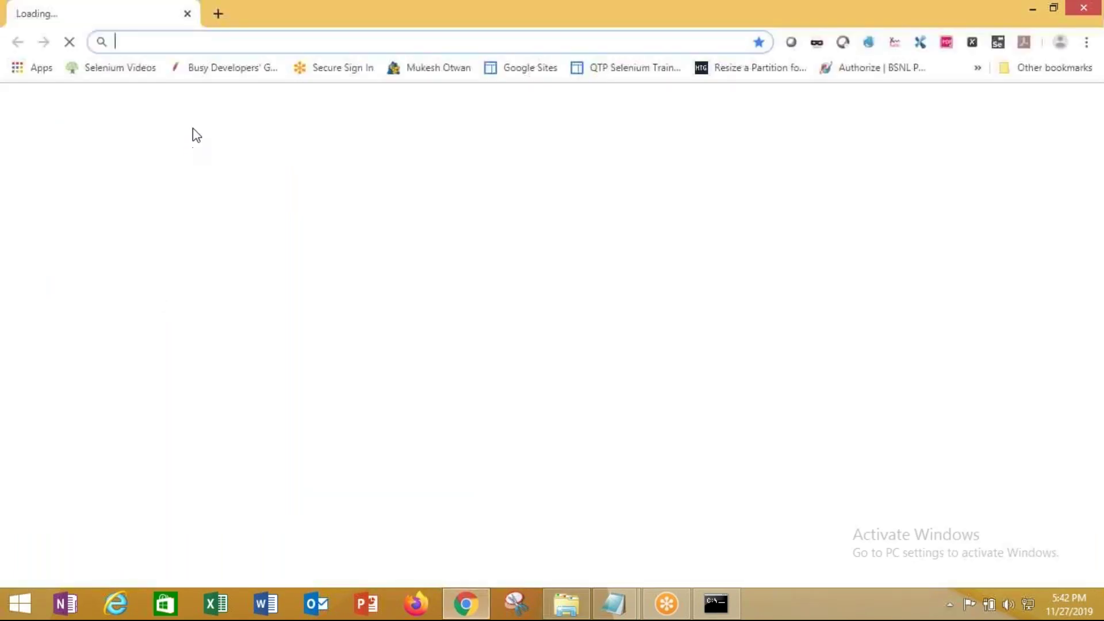
click(200, 40)
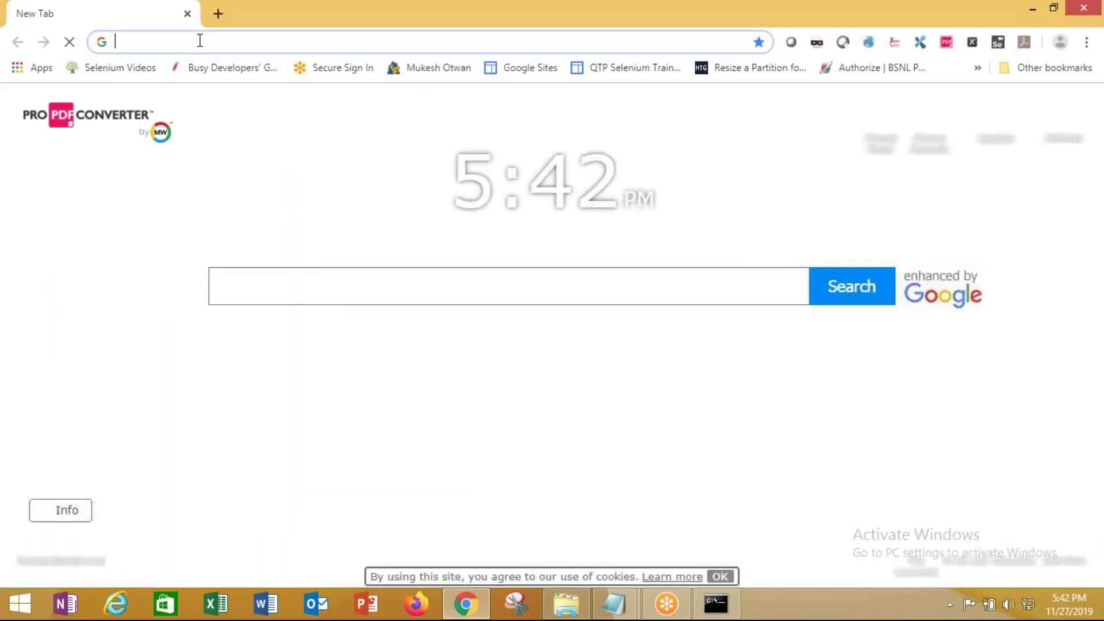
text(http://local)
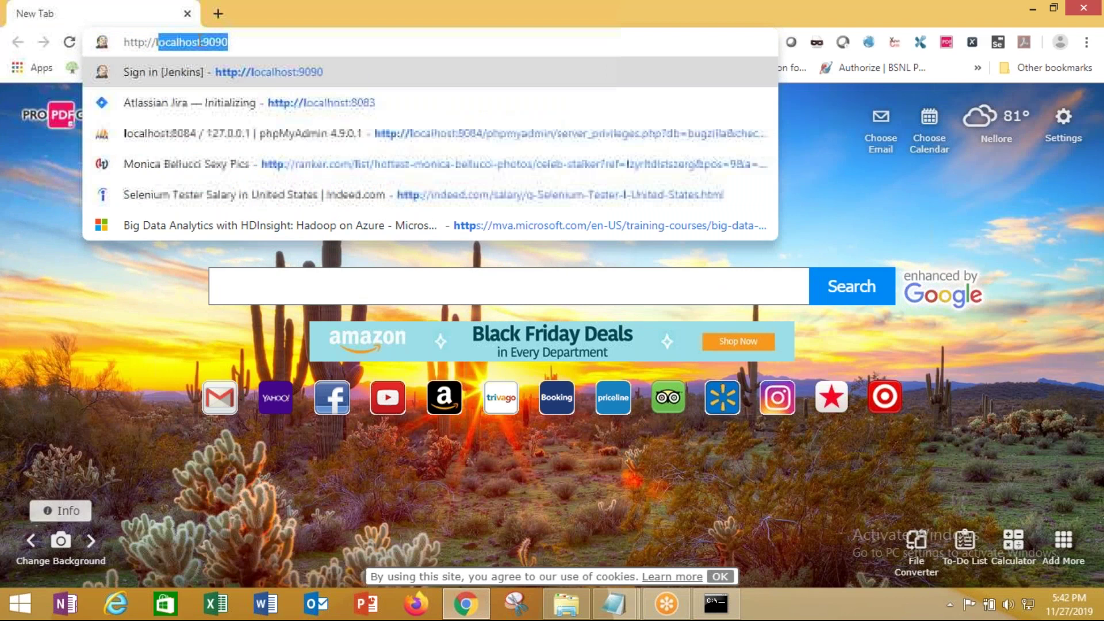
text(ho)
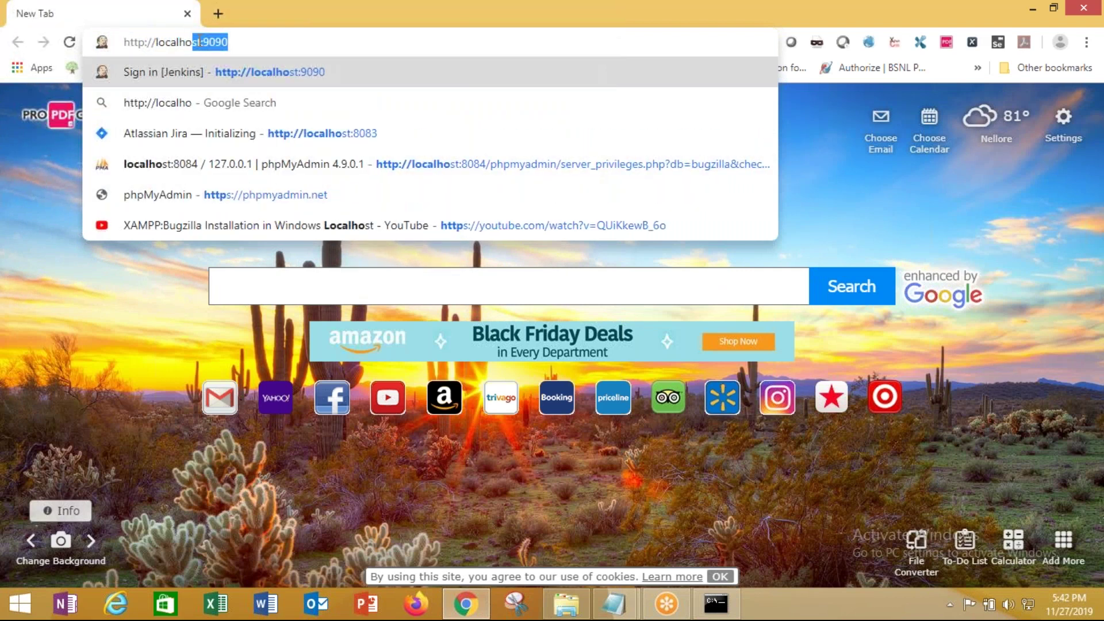
text(st:90)
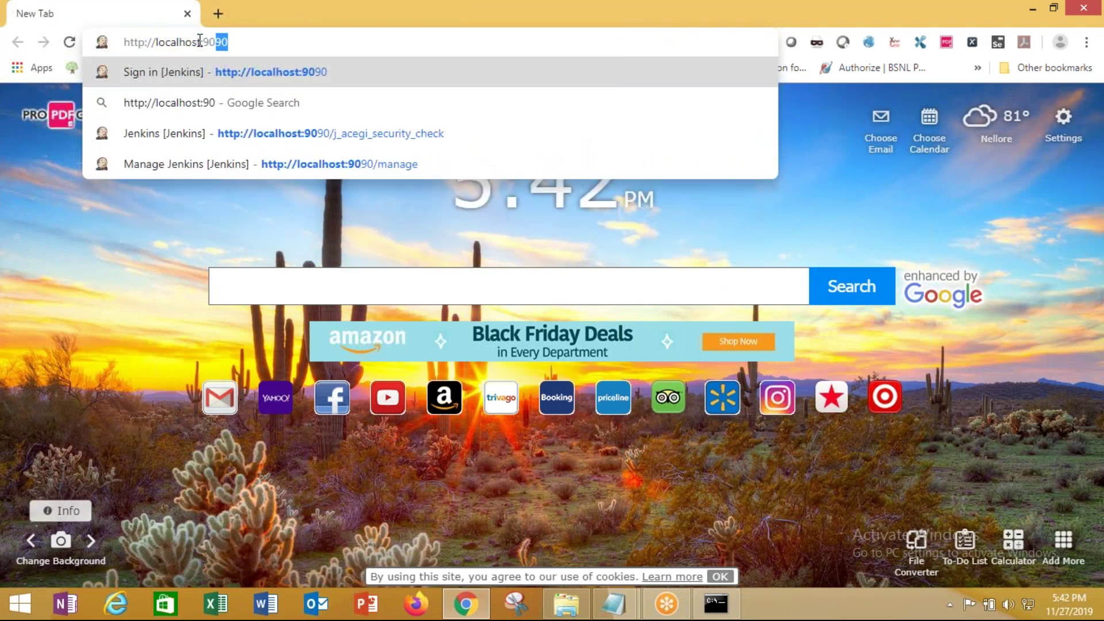
text(91)
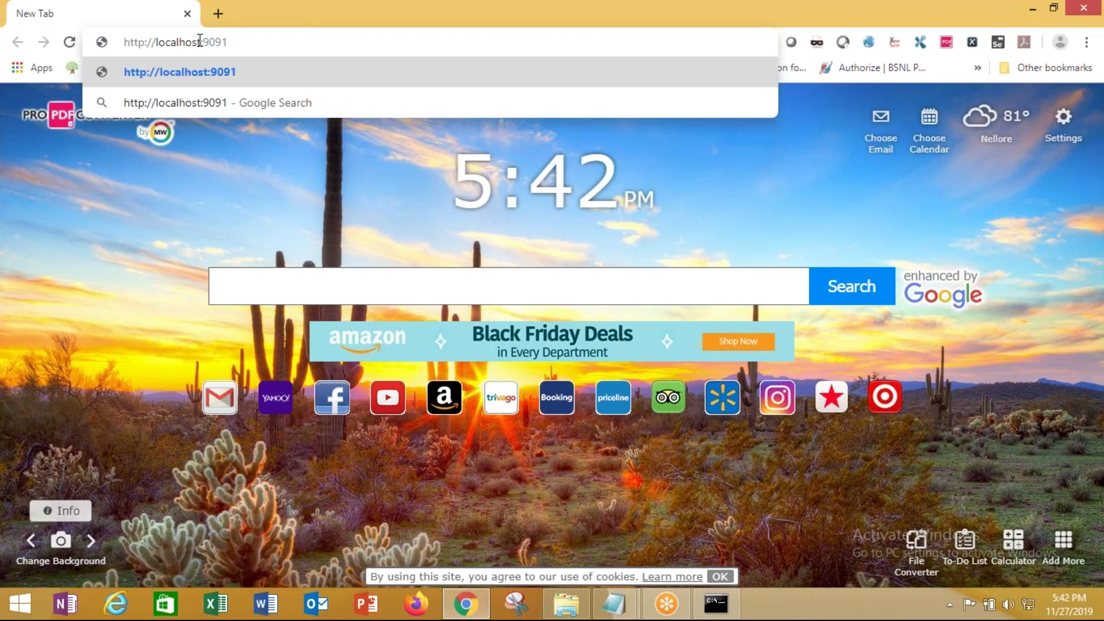
key(Return)
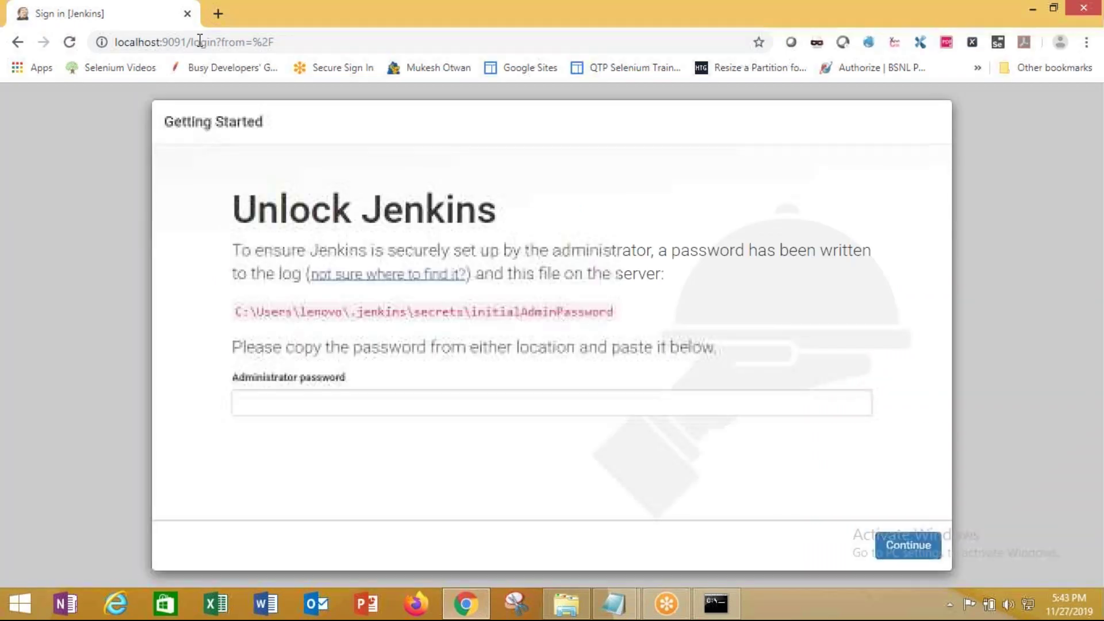
Paste the copied administrator password, continue, and decline Chrome's offer to save it
click(332, 402)
right_click(332, 402)
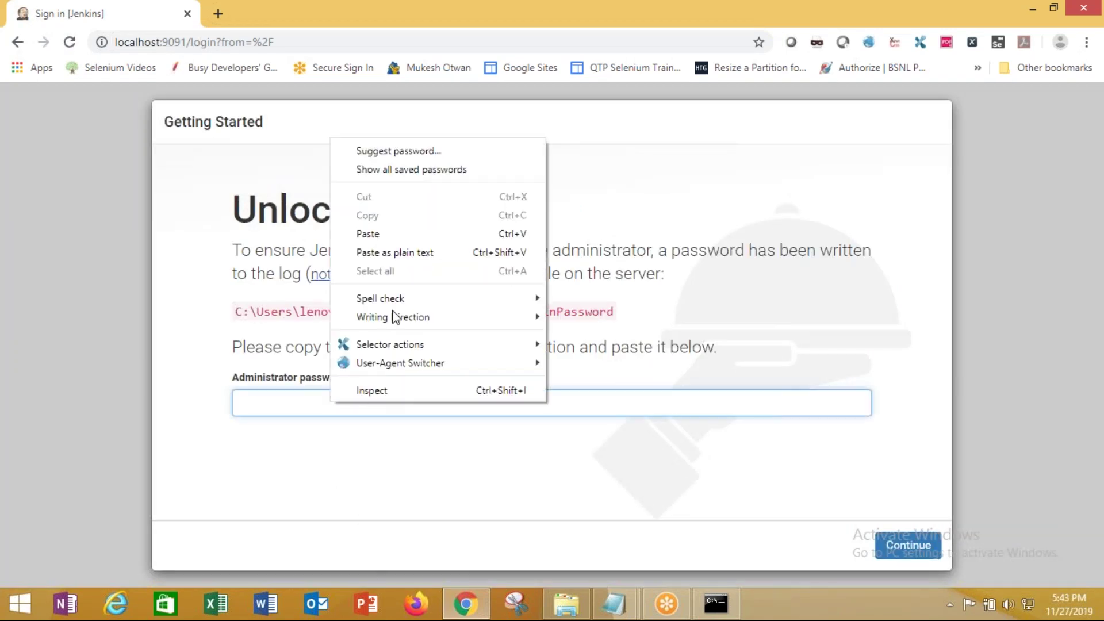
click(385, 233)
click(906, 544)
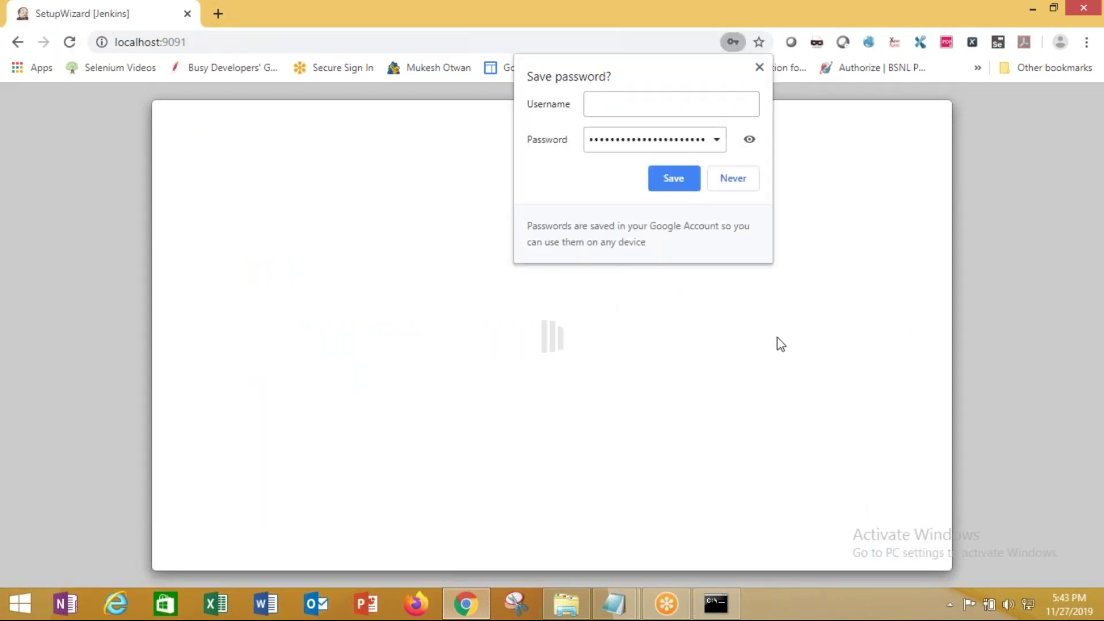
click(733, 177)
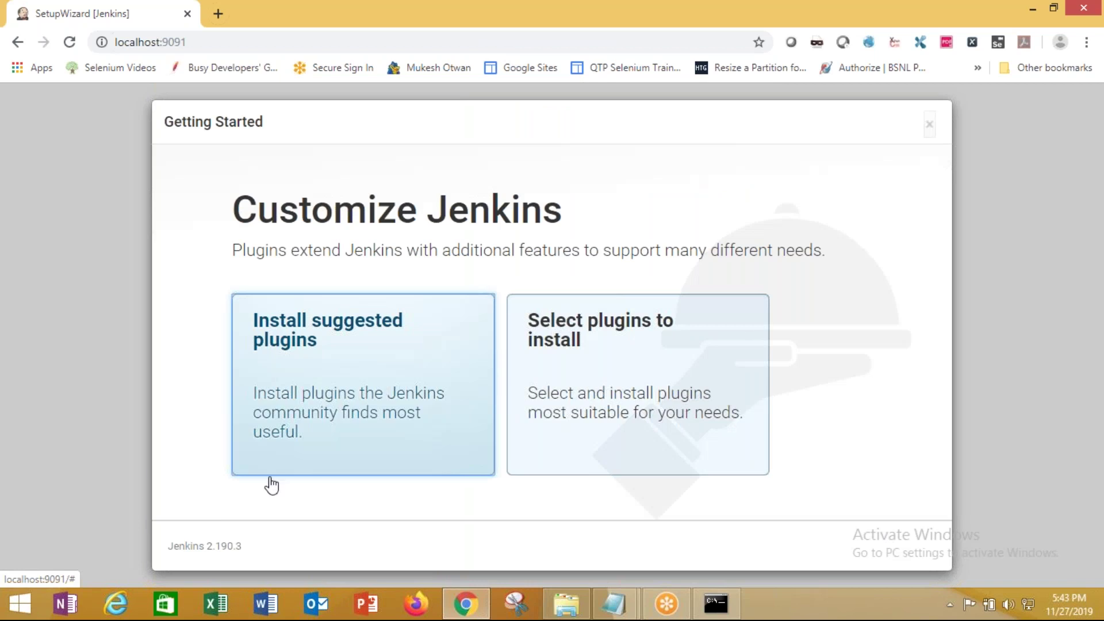
Choose Install suggested plugins and let Folders, Ant, Gradle, Mailer and others install
click(342, 371)
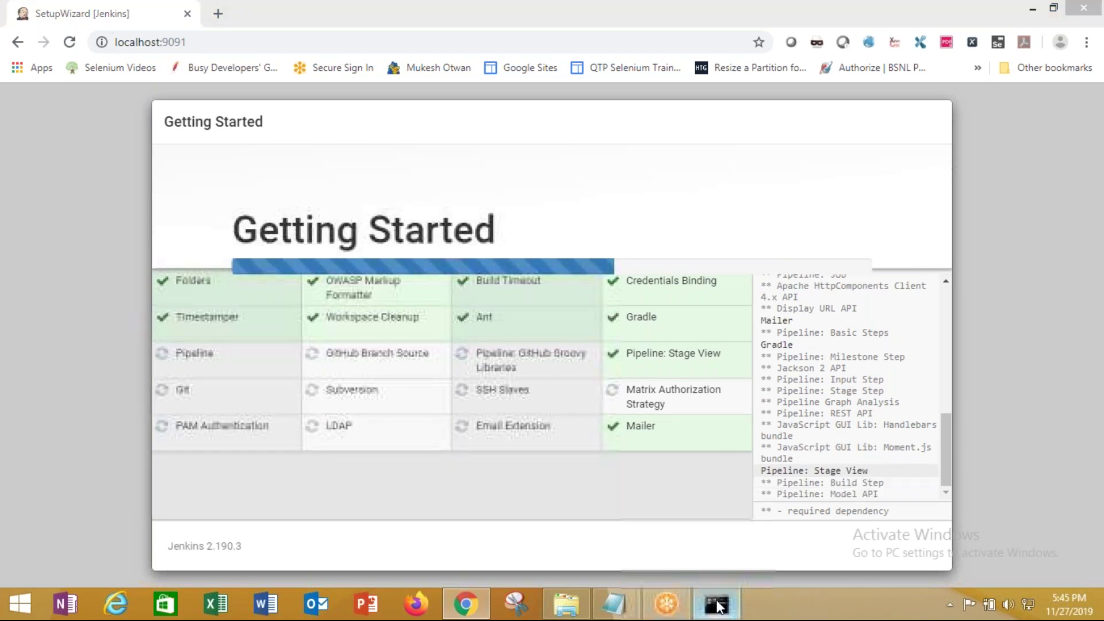
click(716, 603)
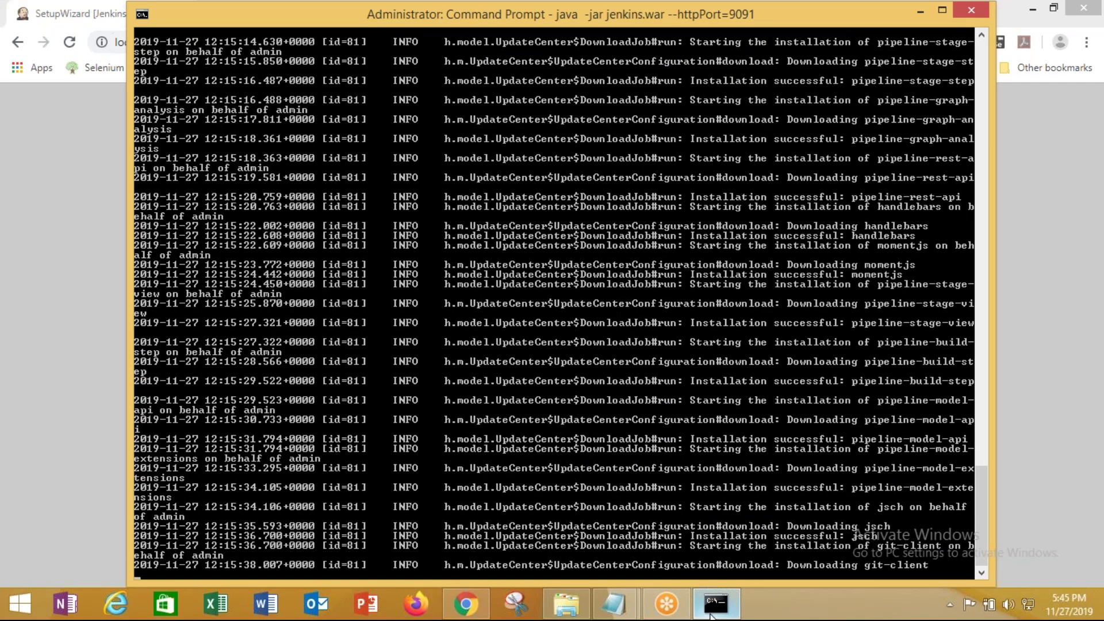
Bring the Jenkins console to the front to view plugin download and install messages
mouse_move(714, 614)
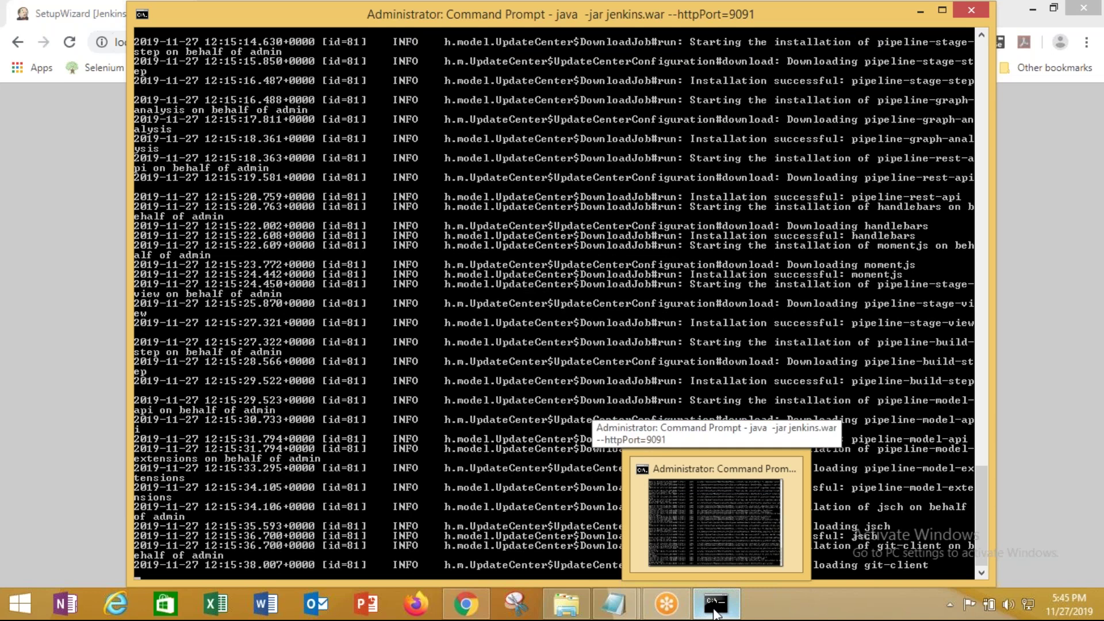
Wait until the wizard reports failed installs for Pipeline, Git, Subversion and GitHub Branch Source
click(714, 614)
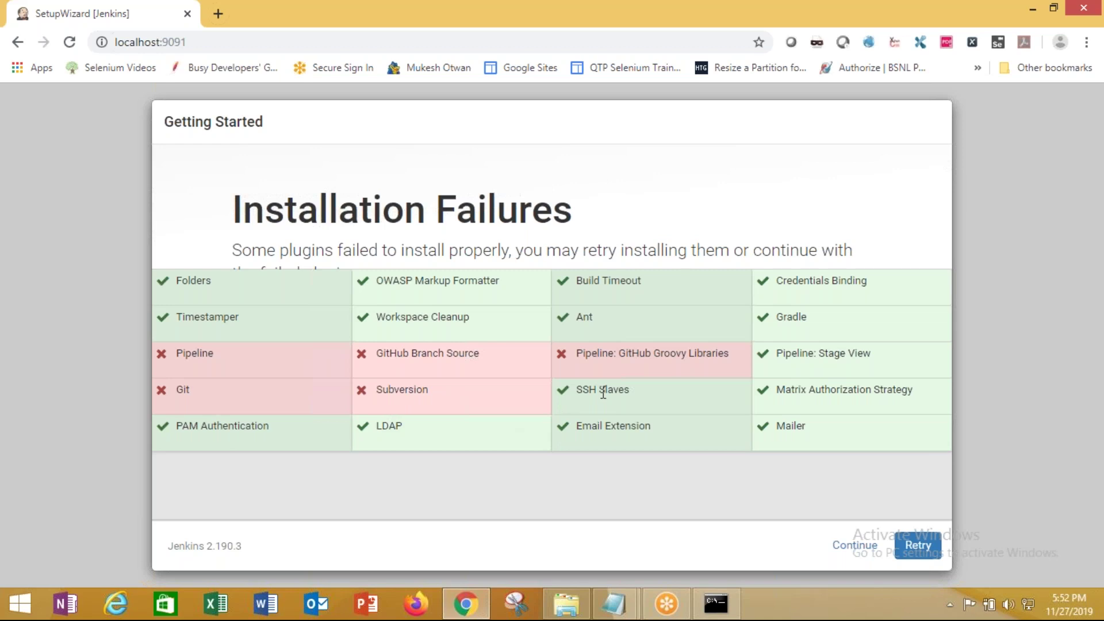
Preview the Server Commands notes, then bring the secrets folder window to the front
click(612, 602)
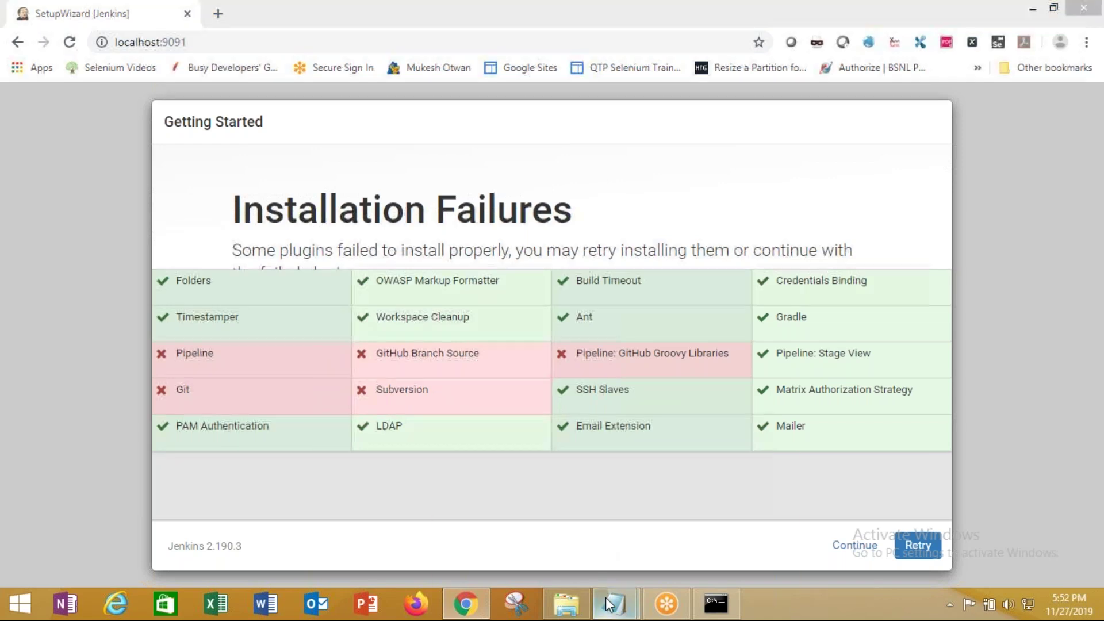
mouse_move(661, 543)
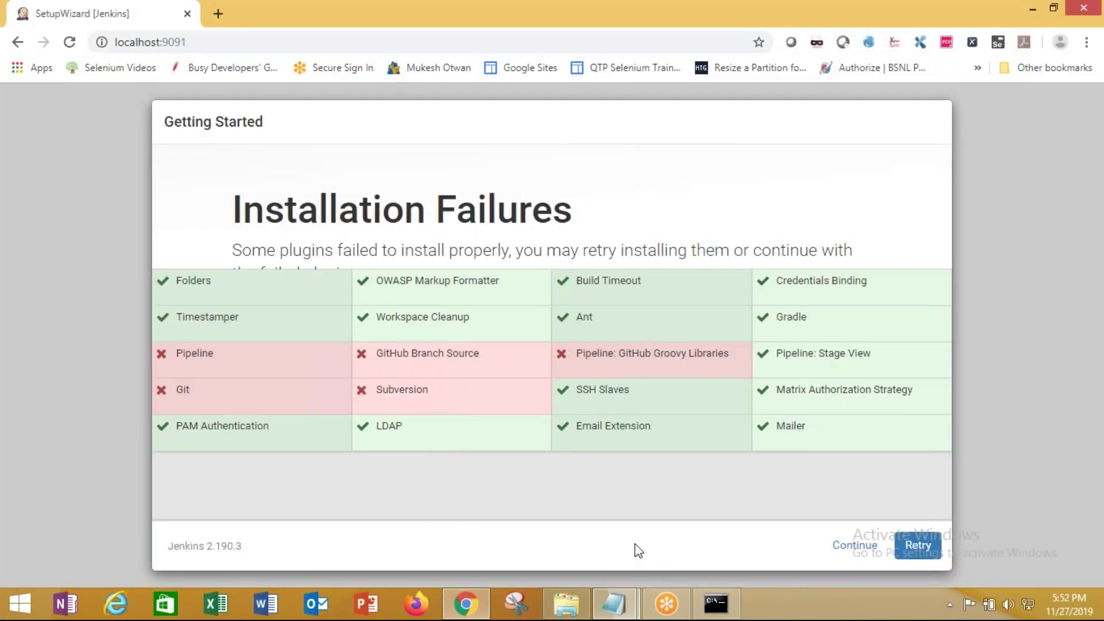
click(550, 611)
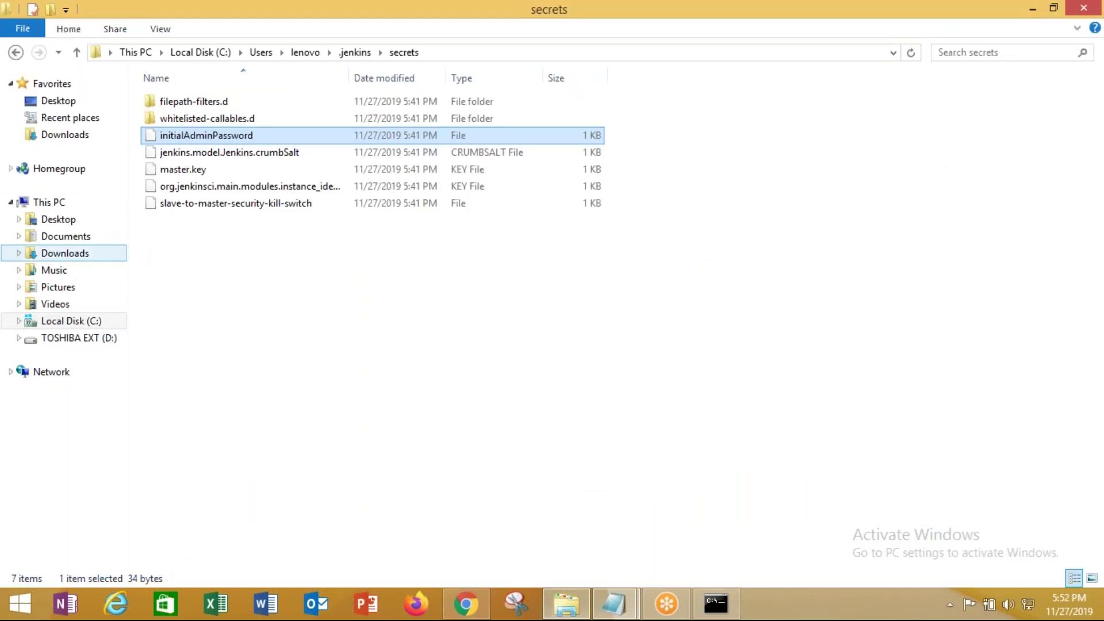
Browse from the C: drive to the Desktop folder in File Explorer
click(74, 325)
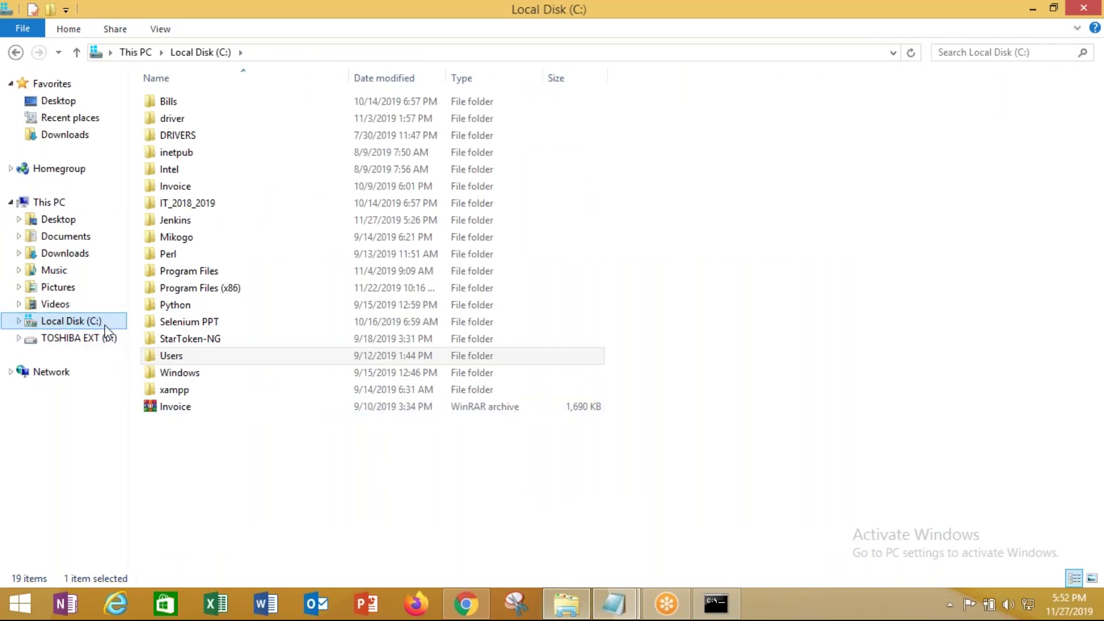
click(62, 100)
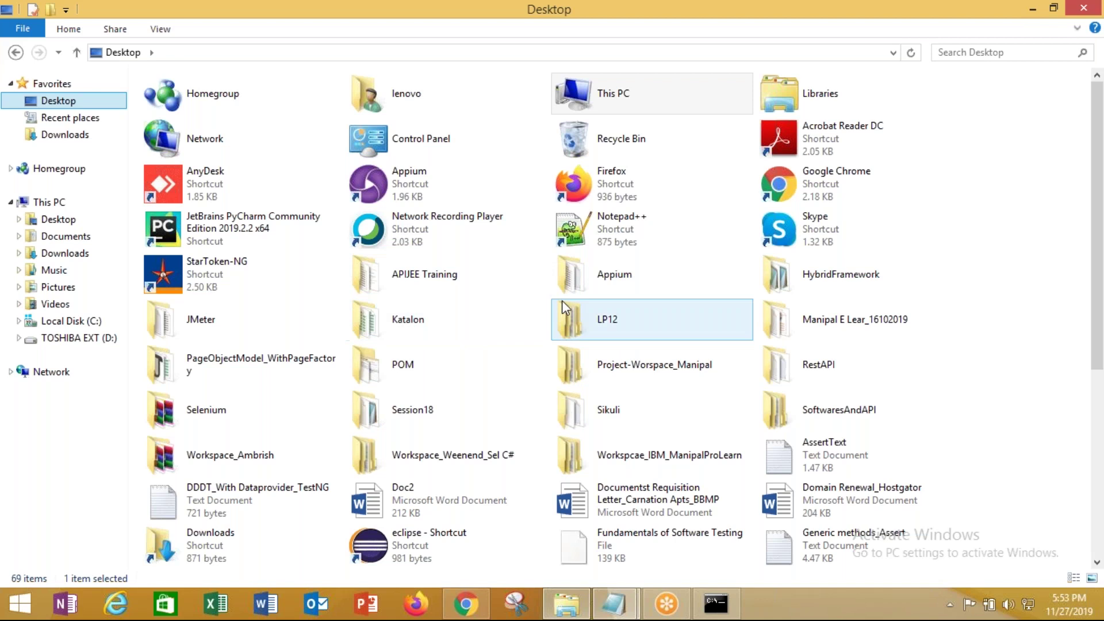
mouse_move(679, 293)
Skip the five failed plugins and enter the admin account's username and password
click(480, 608)
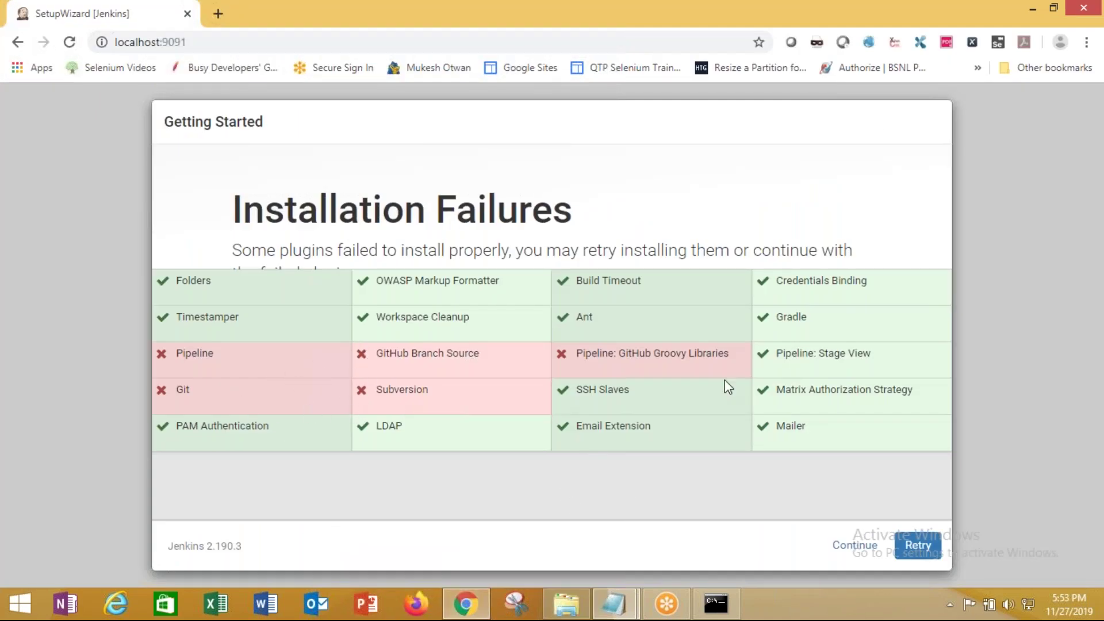
click(853, 547)
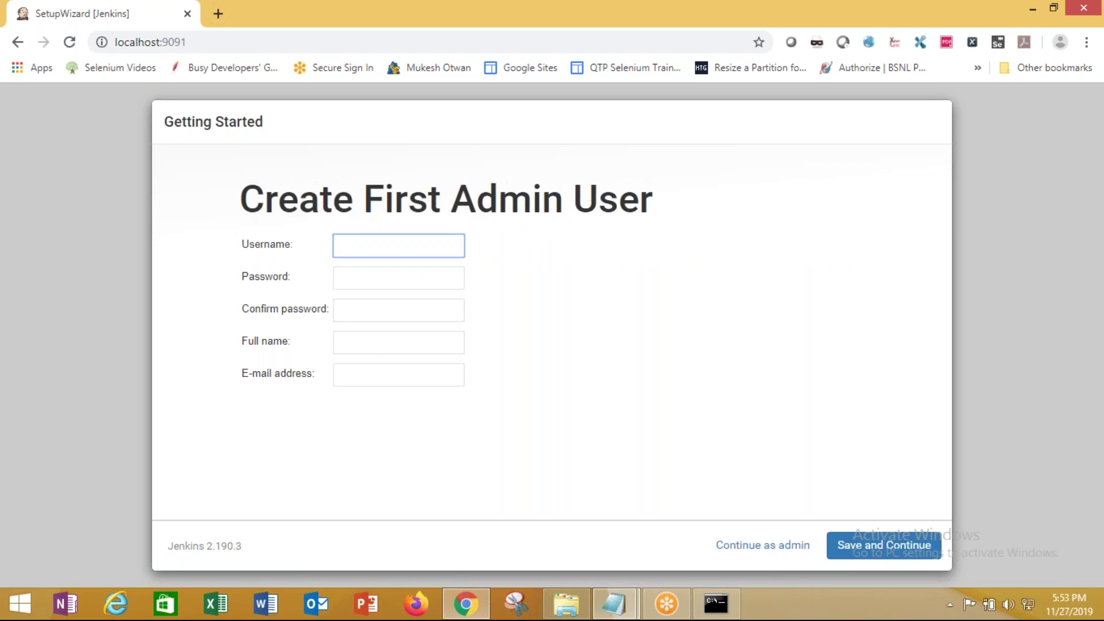
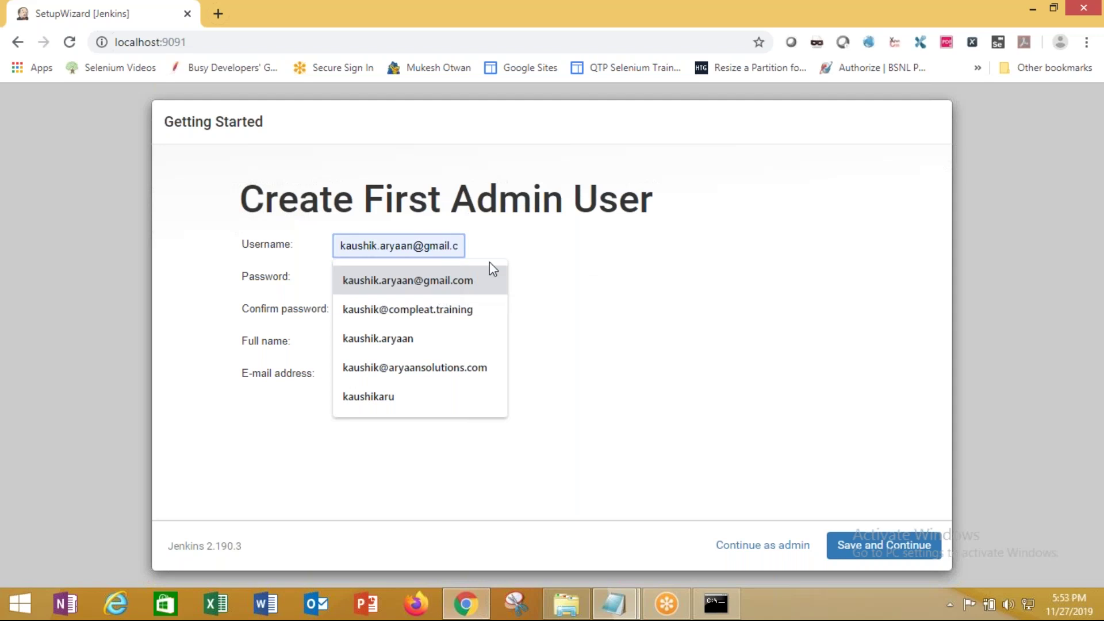
click(542, 259)
click(386, 281)
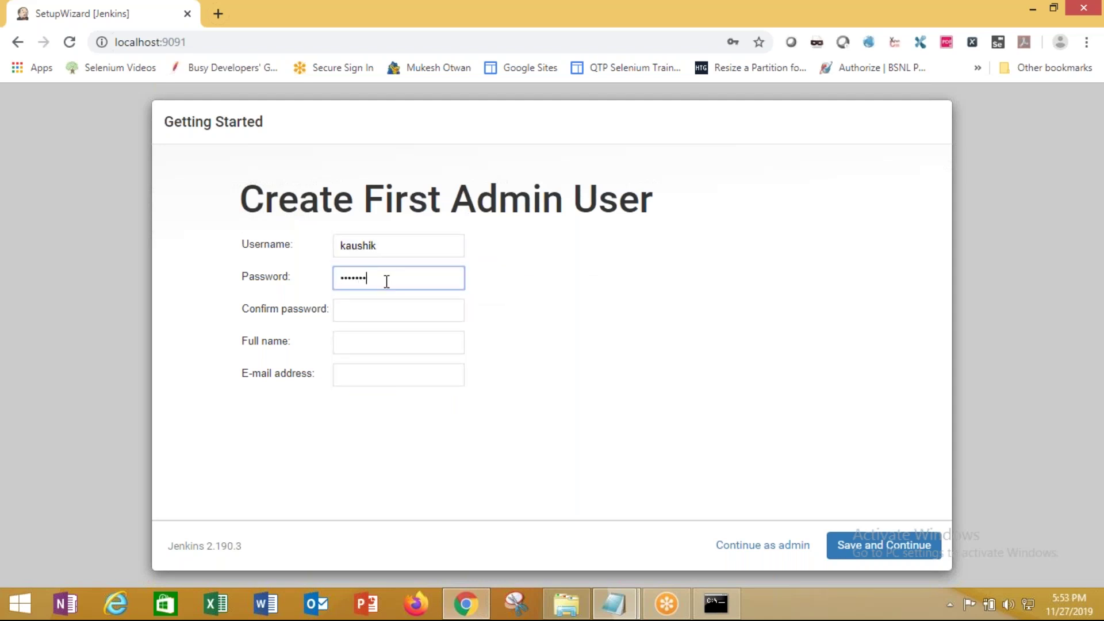
Confirm the password, add the admin's full name and suggested e-mail, and save the user
click(374, 313)
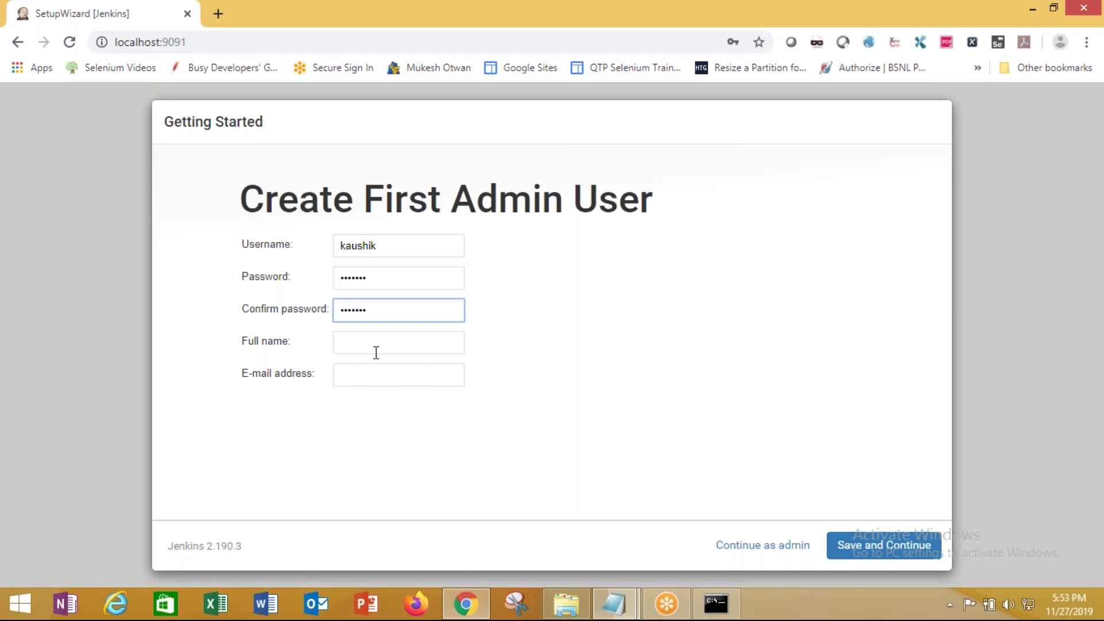
click(376, 352)
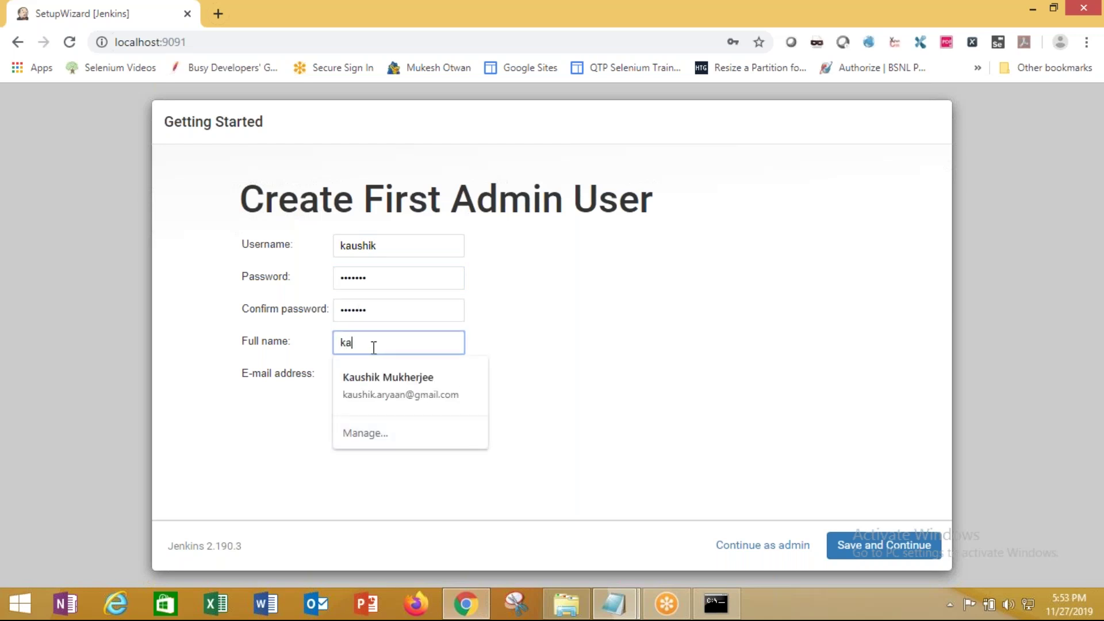
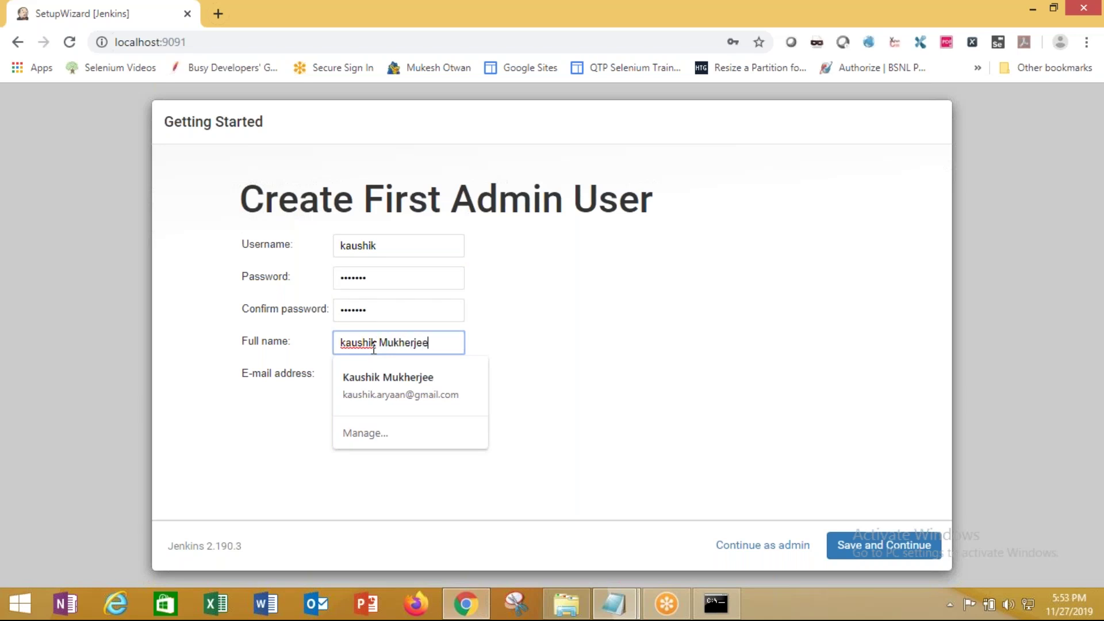
click(549, 351)
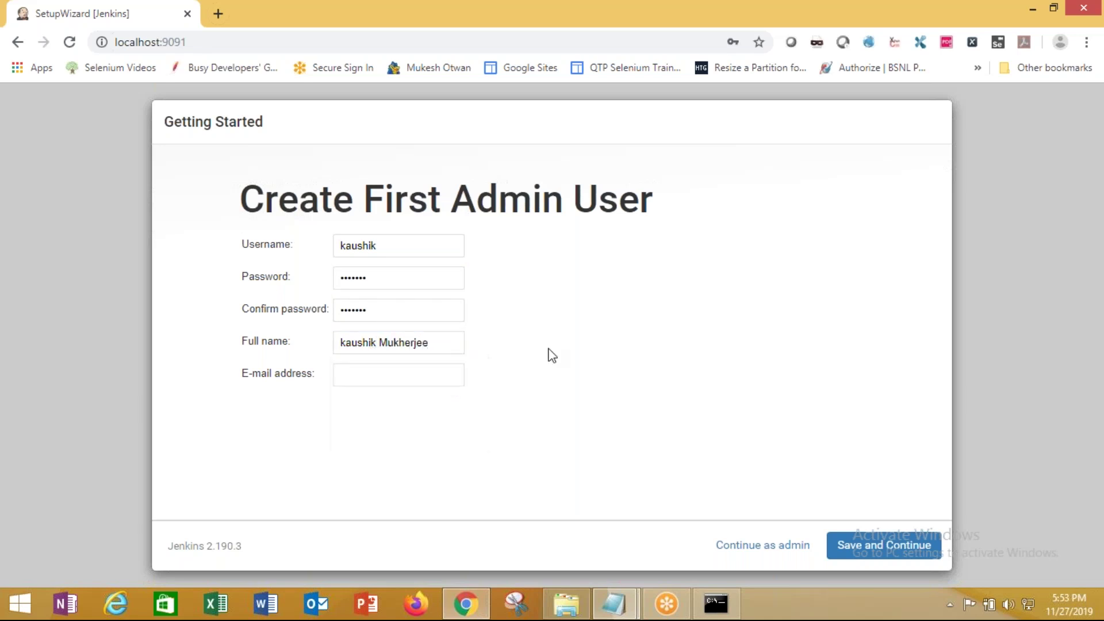
click(386, 373)
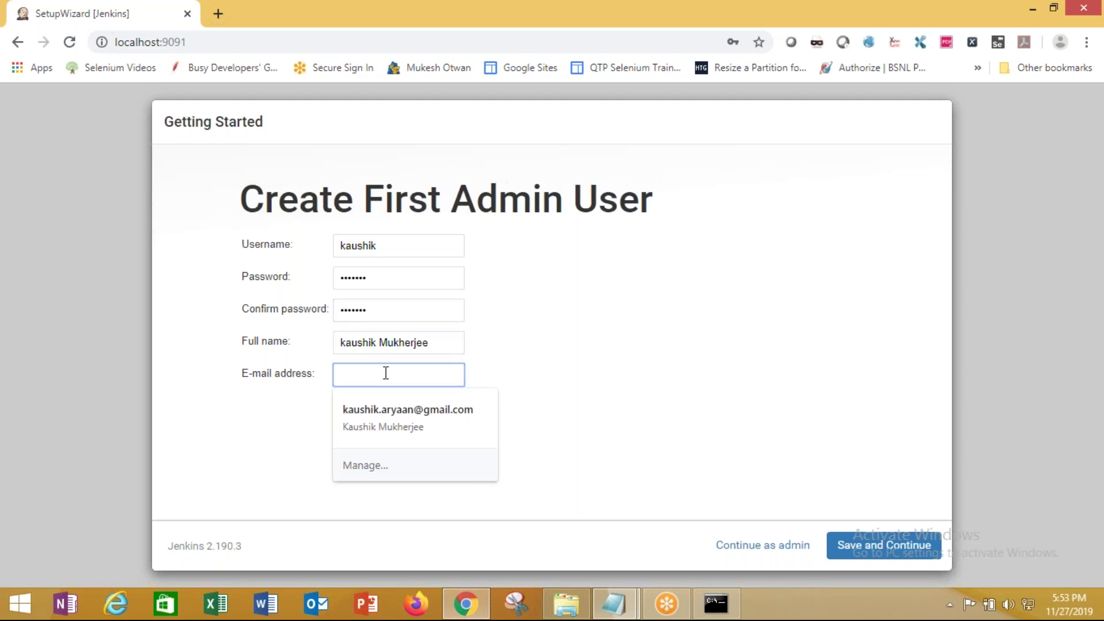
click(440, 409)
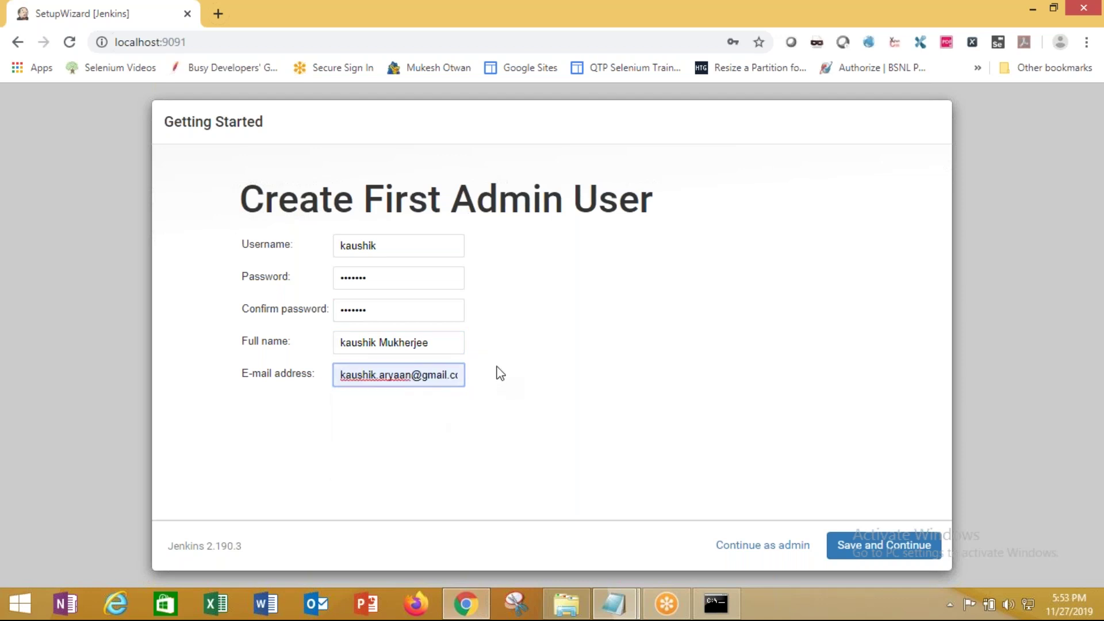
click(863, 545)
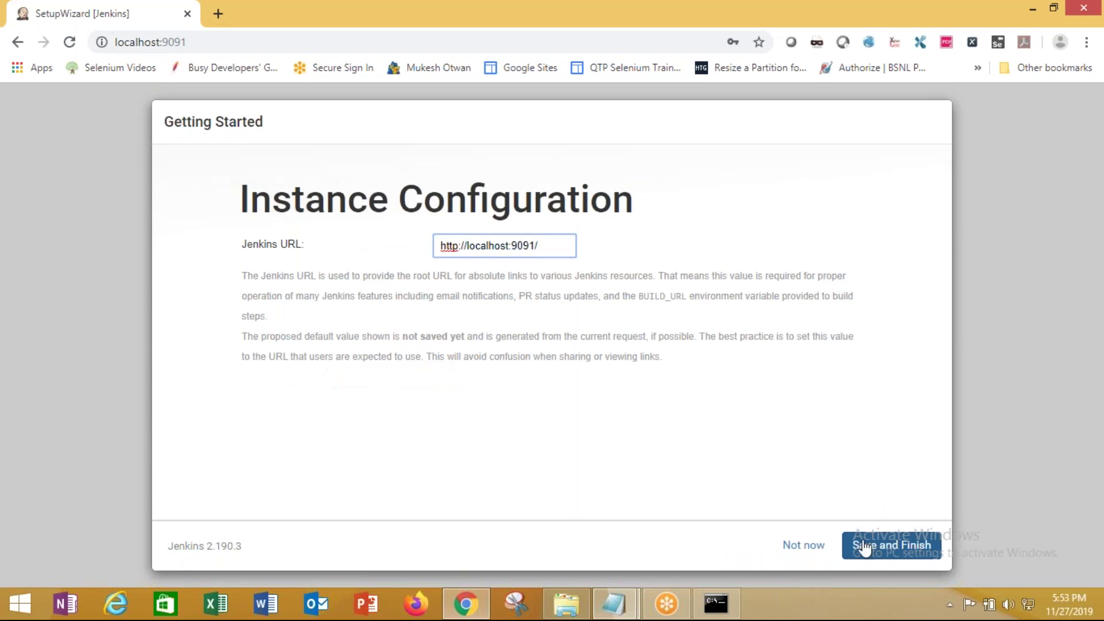
drag(539, 246, 371, 266)
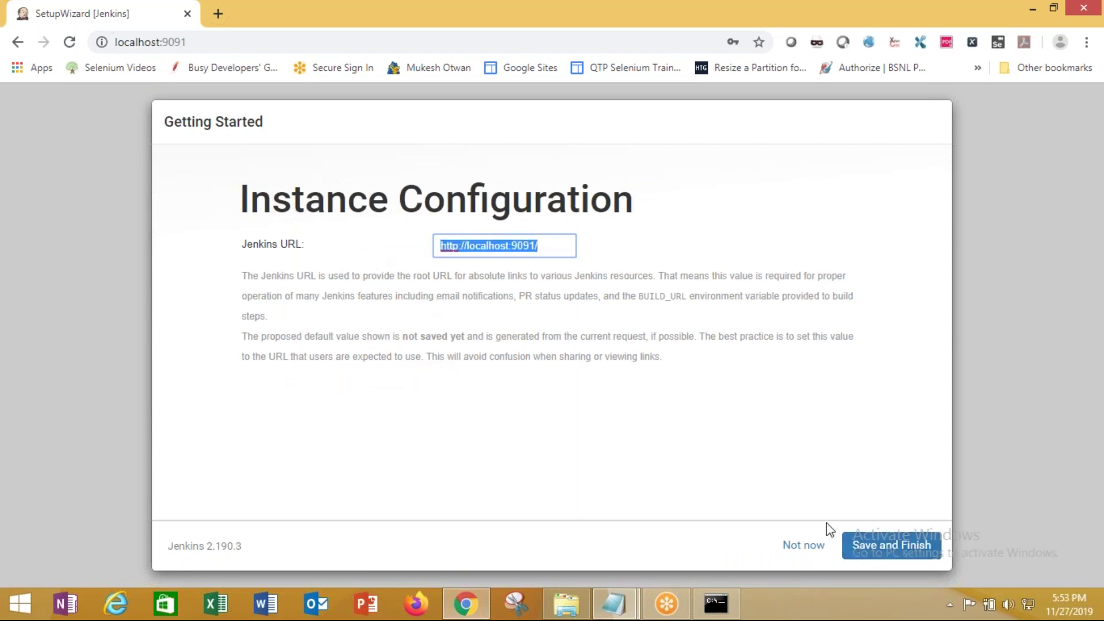
click(880, 551)
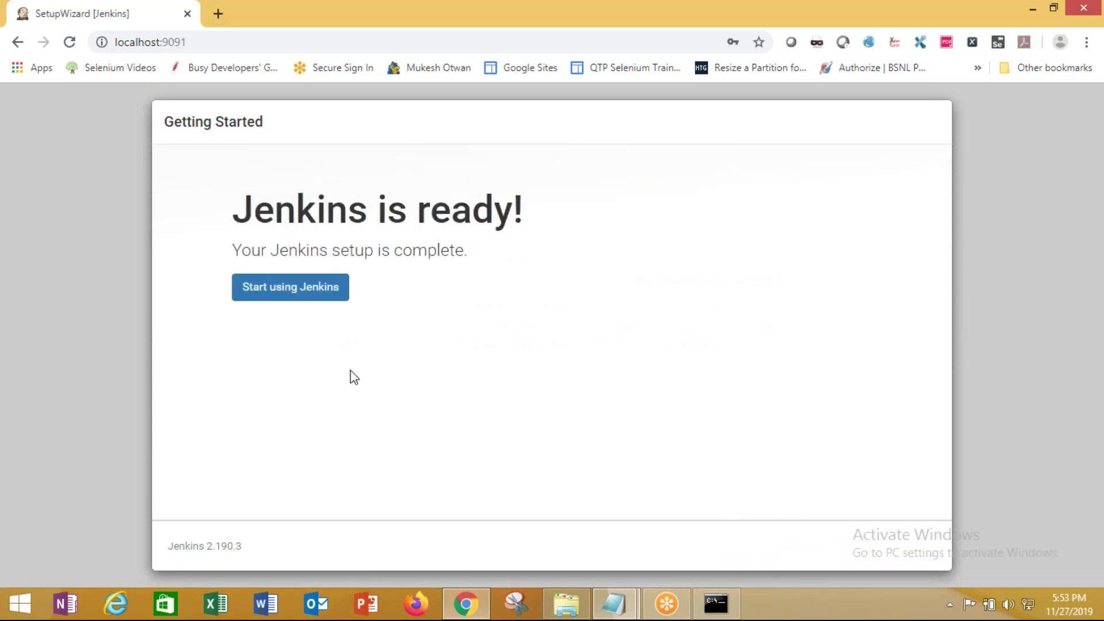
click(296, 289)
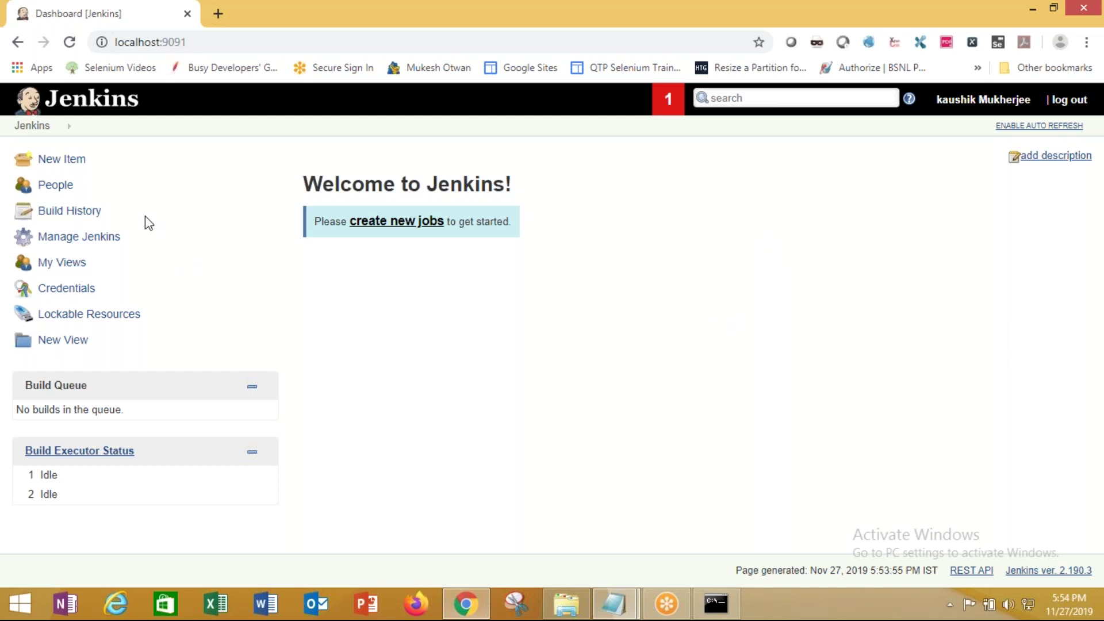
Open Manage Jenkins and review the missing git-client 3.0.0 and 2.7.6 dependency errors
click(97, 237)
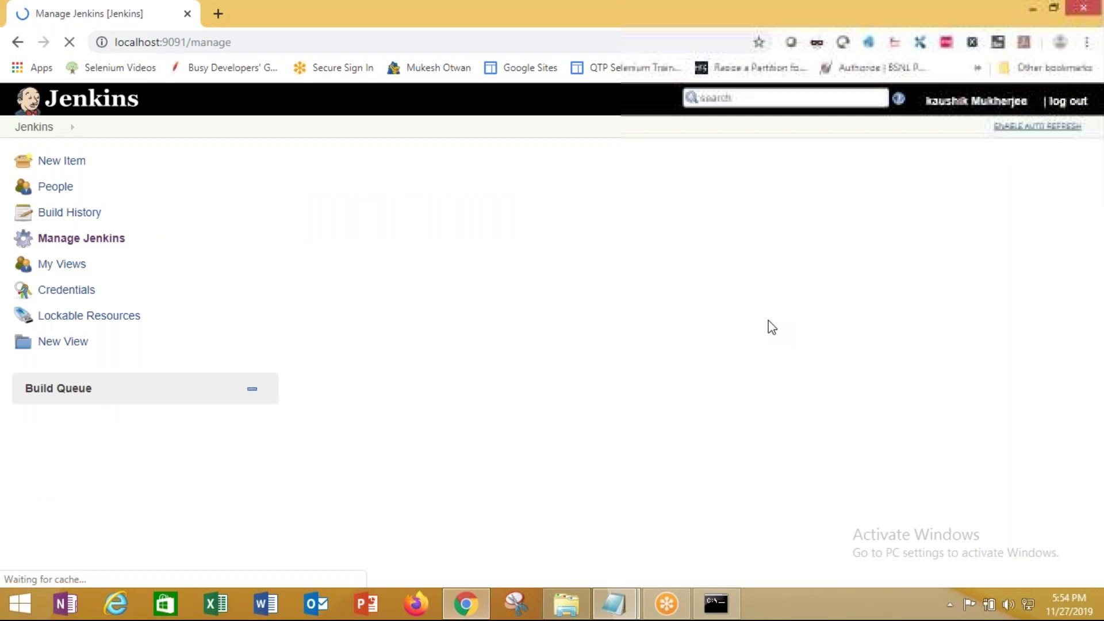
scroll(730, 345, down, 2)
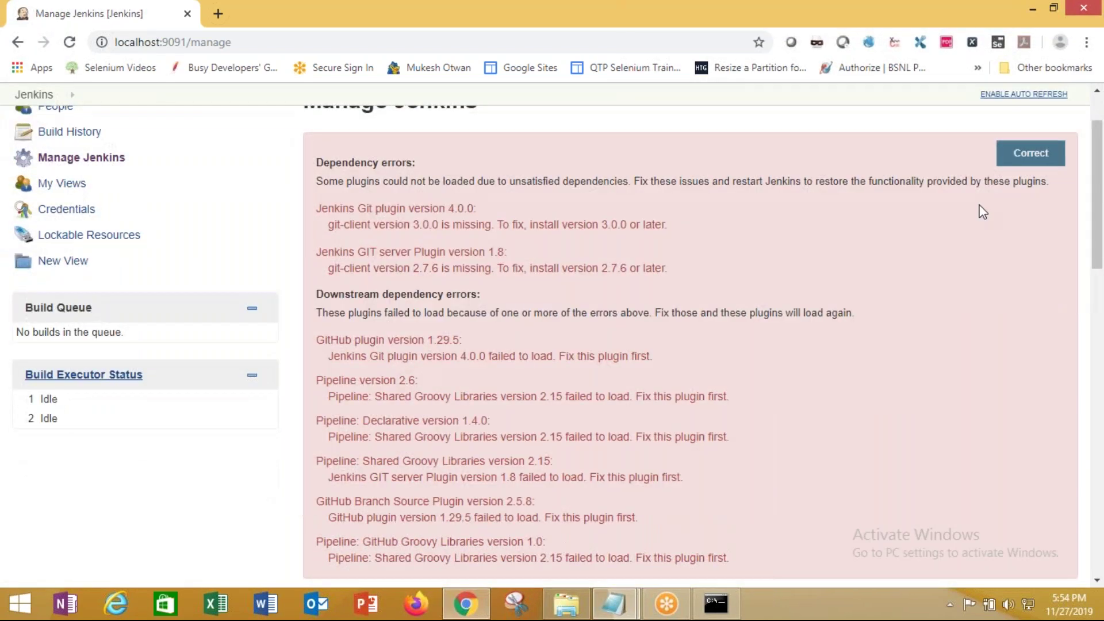
scroll(988, 219, up, 2)
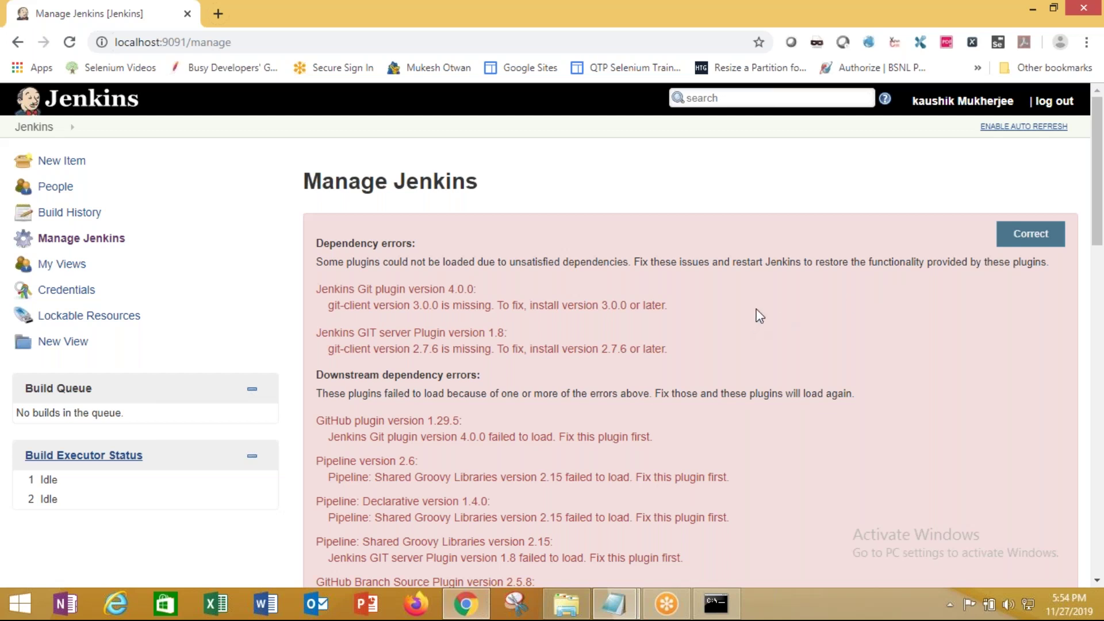
scroll(761, 315, down, 2)
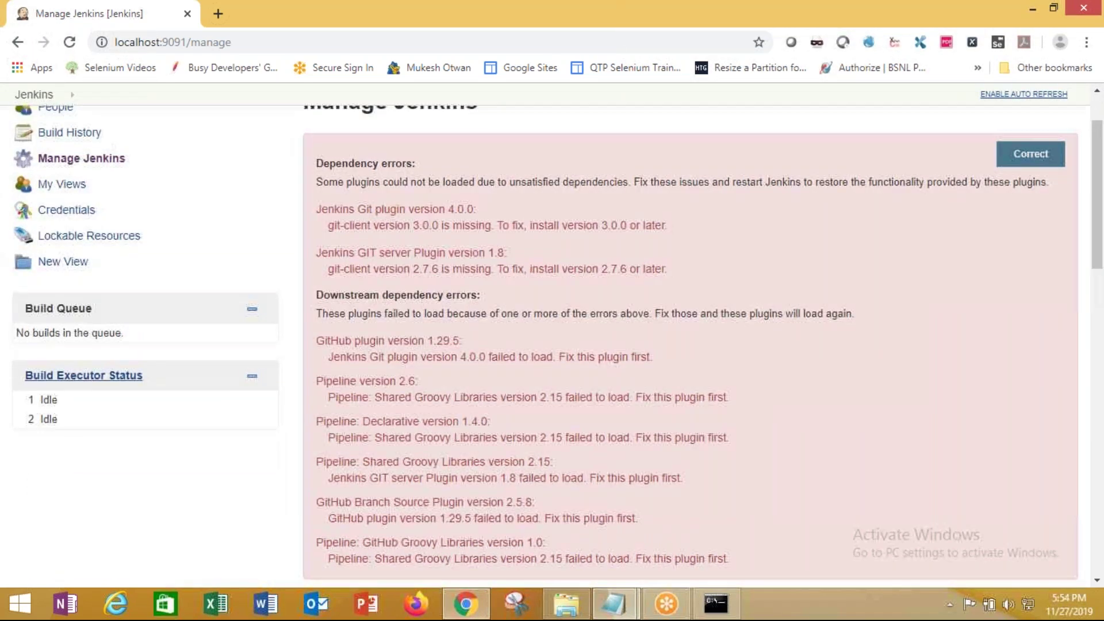
scroll(761, 315, up, 2)
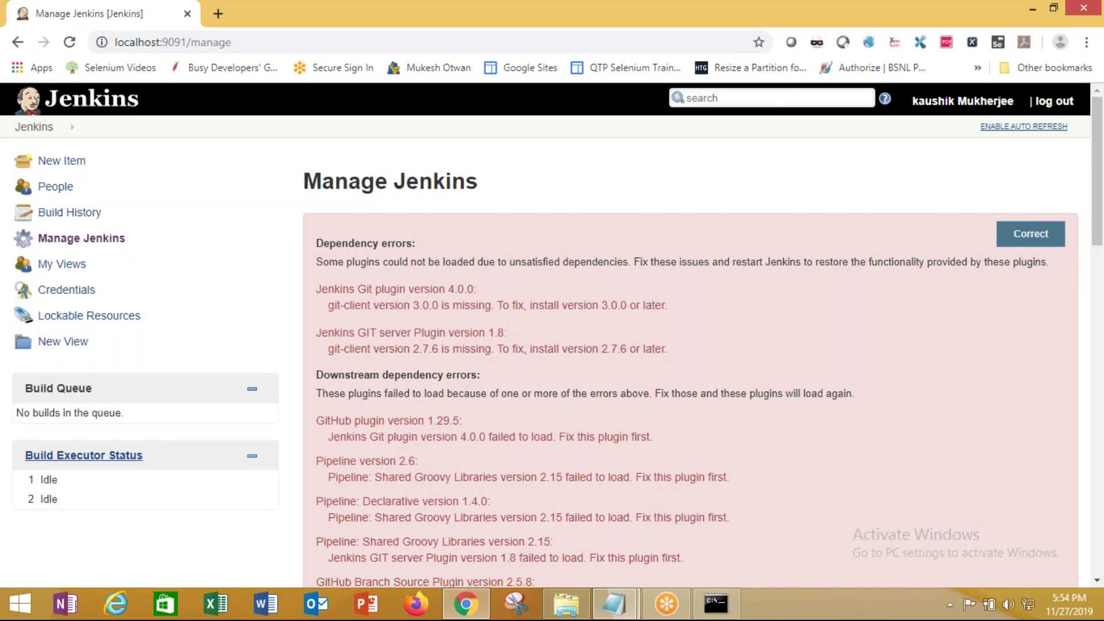